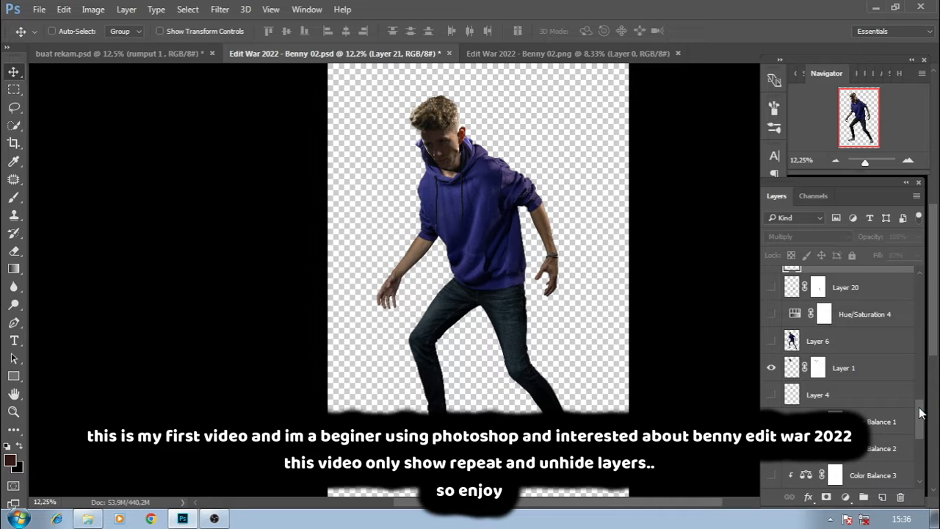
Hide Layer 27 and show the Levels 1 and Layer 5 layers clipped to Layer 0 copy
drag(921, 413, 917, 453)
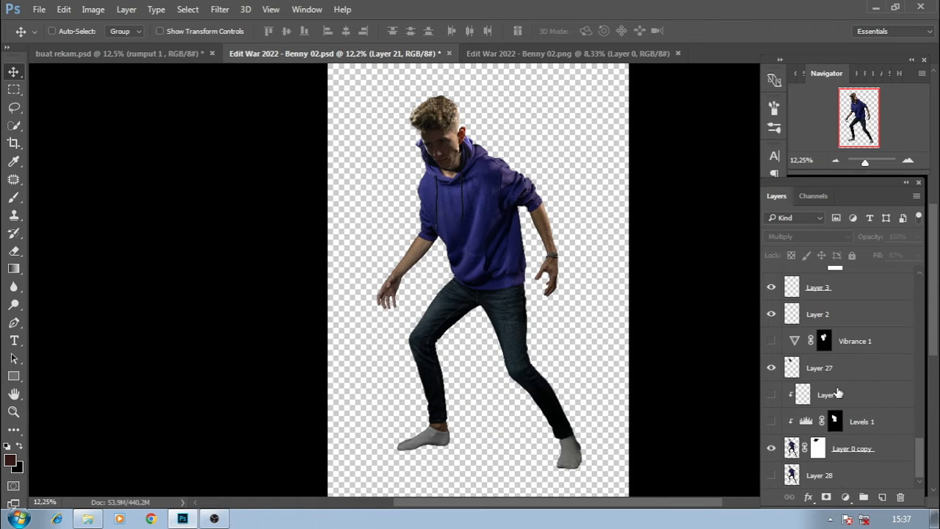
click(771, 368)
drag(771, 424, 772, 394)
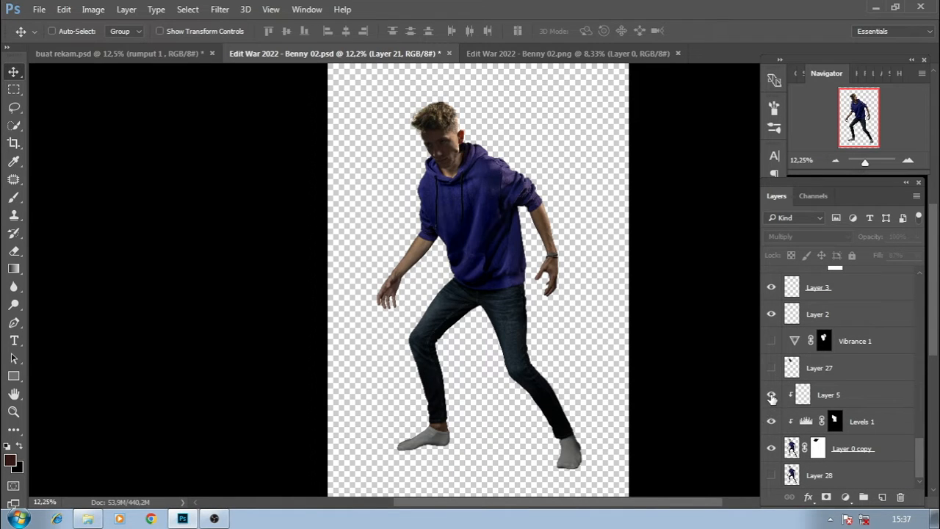
Show the Vibrance 1 adjustment layer, switching its visibility off and on again to compare the effect
scroll(823, 448, up, 3)
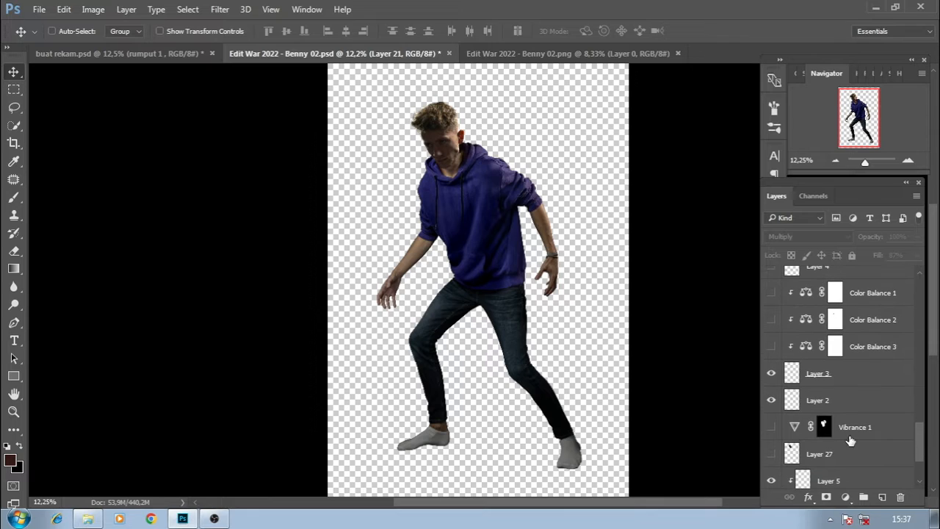
click(771, 428)
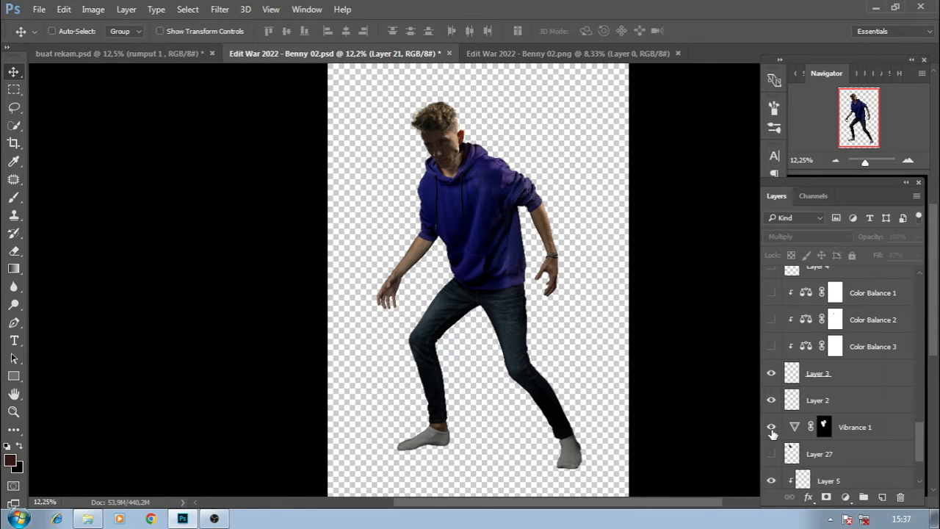
click(771, 427)
click(771, 427)
Show Color Balance 1, 2 and 3 and Layer 4, and make Layer 6 visible and selected
scroll(917, 447, up, 3)
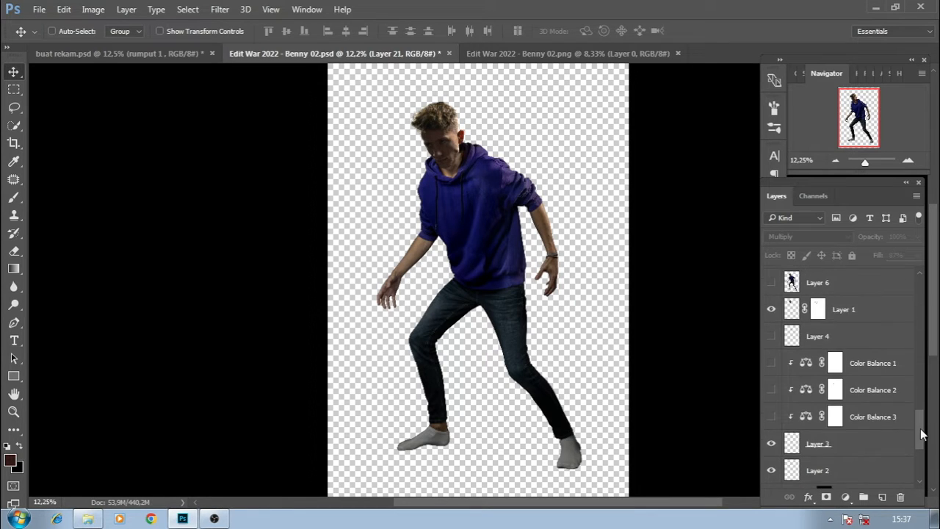
drag(771, 418, 772, 335)
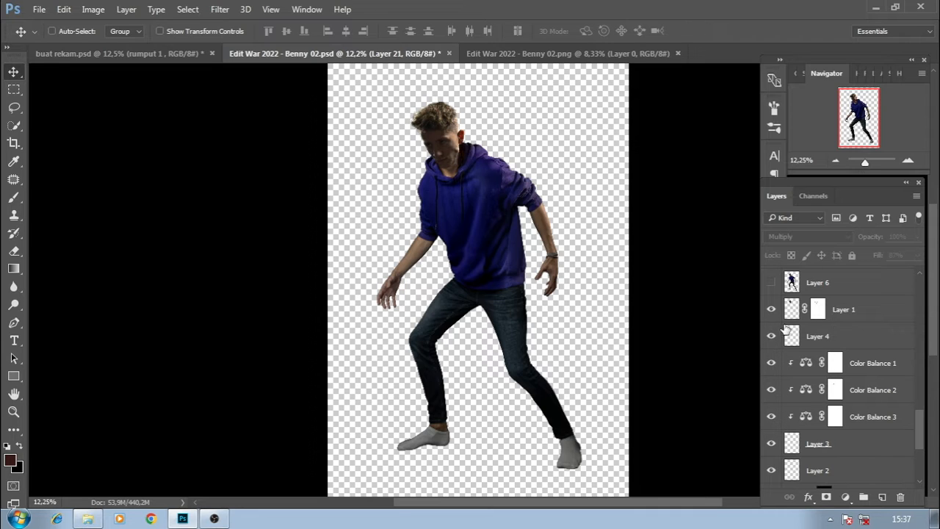
scroll(922, 423, up, 3)
click(771, 380)
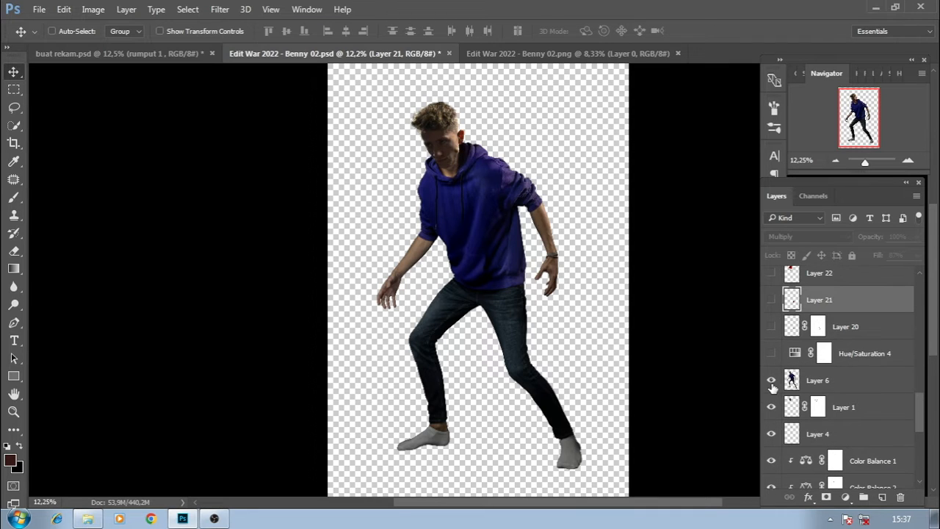
click(844, 380)
Show Hue/Saturation 4 and Layers 20, 21, 24 and 15, leaving Layers 22 and 23 hidden
scroll(922, 394, up, 3)
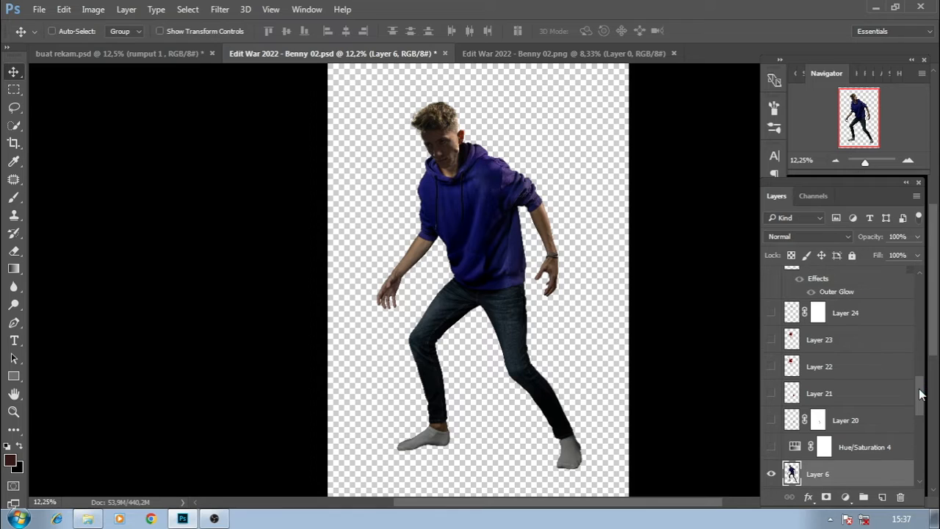
drag(769, 447, 771, 391)
click(771, 321)
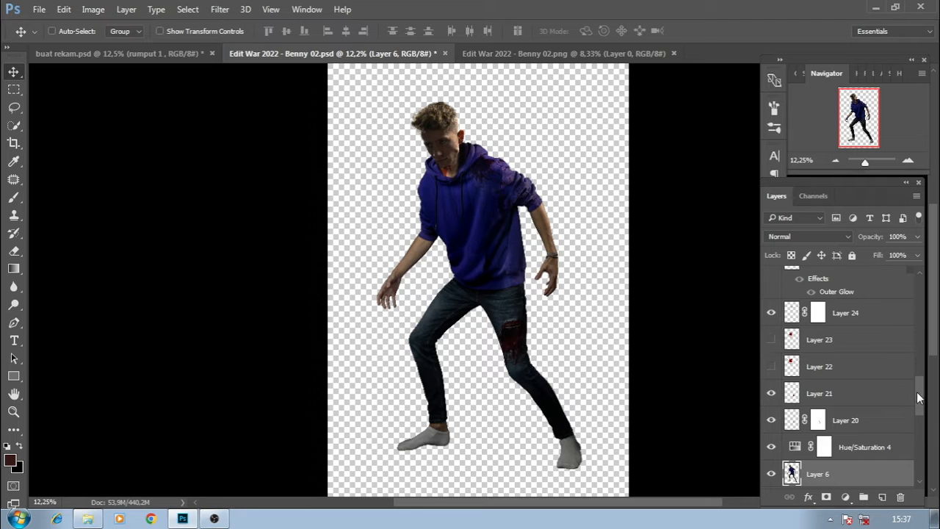
drag(918, 397, 917, 380)
click(771, 357)
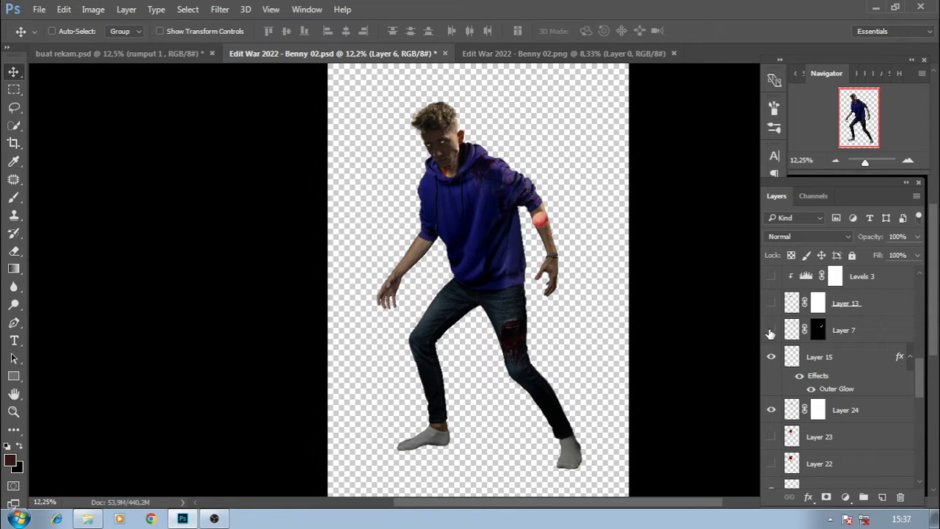
Delete the hidden Layer 7 above Layer 15
click(840, 331)
click(900, 497)
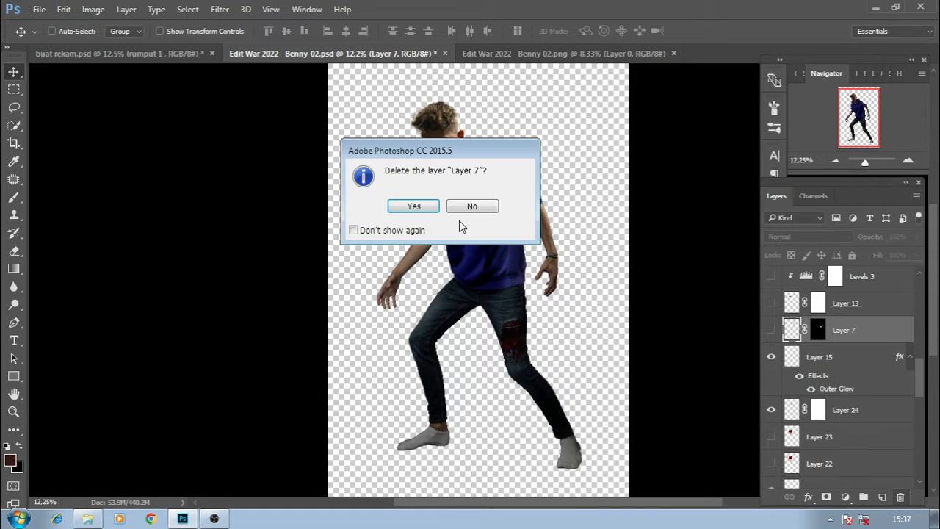
key(Return)
Show the skull face on Layer 13 and its clipped Levels 3, Color Balance 7 and Curves 3 adjustments
click(770, 303)
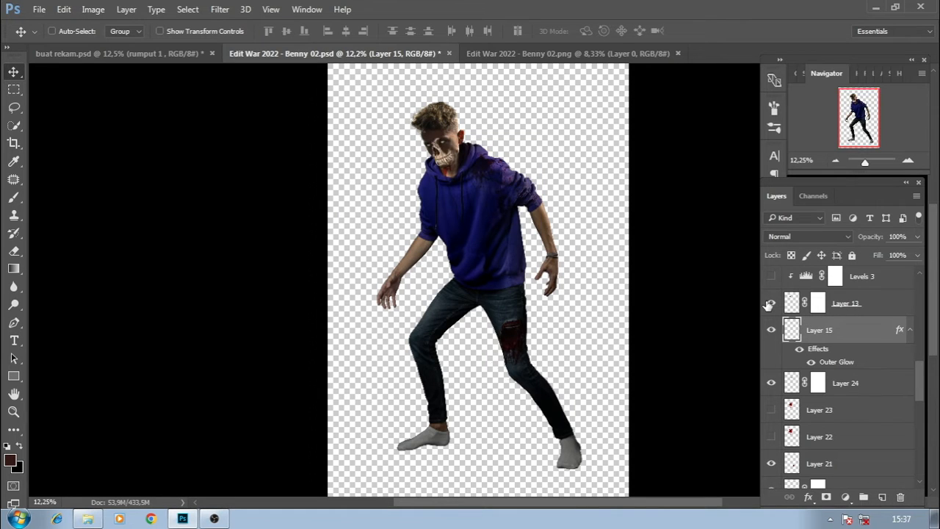
click(771, 277)
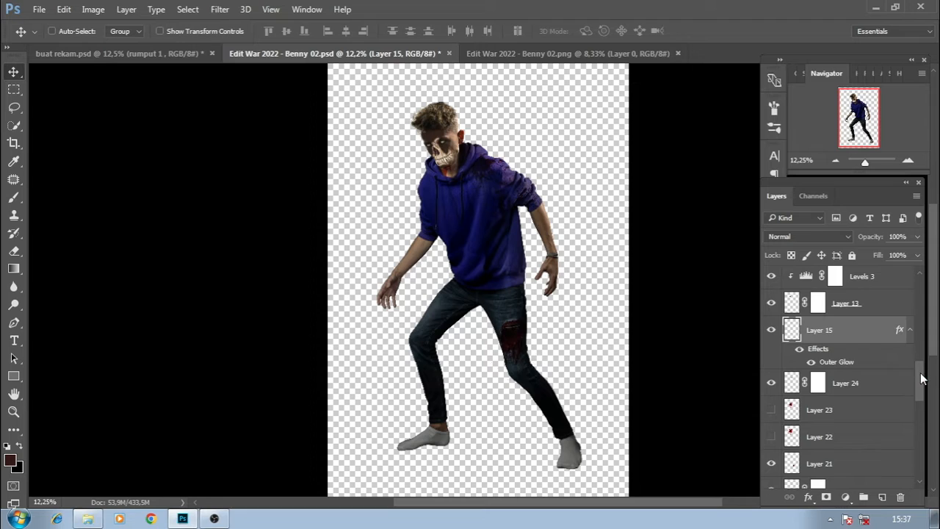
drag(923, 378, 922, 364)
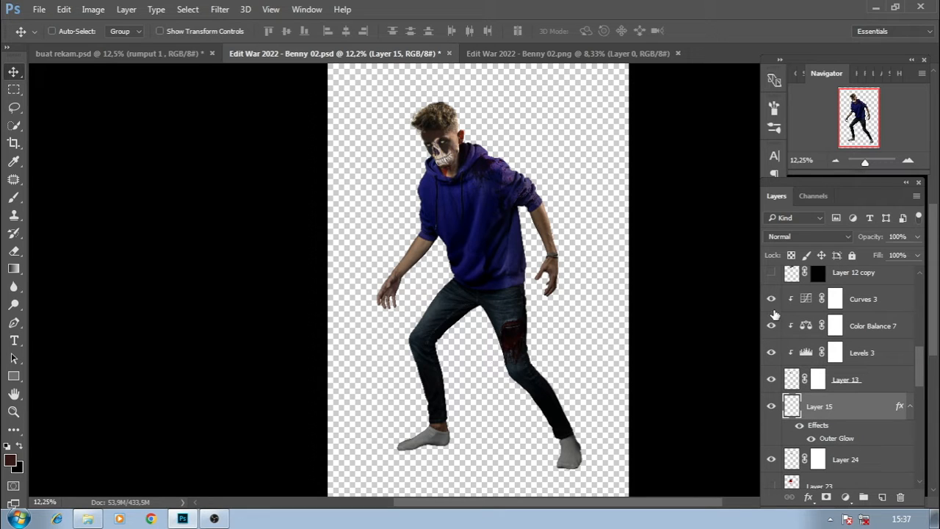
Show the masked texture layers Layer 12 copy, Layer 12 and Layer 12 copy 2
scroll(800, 360, up, 3)
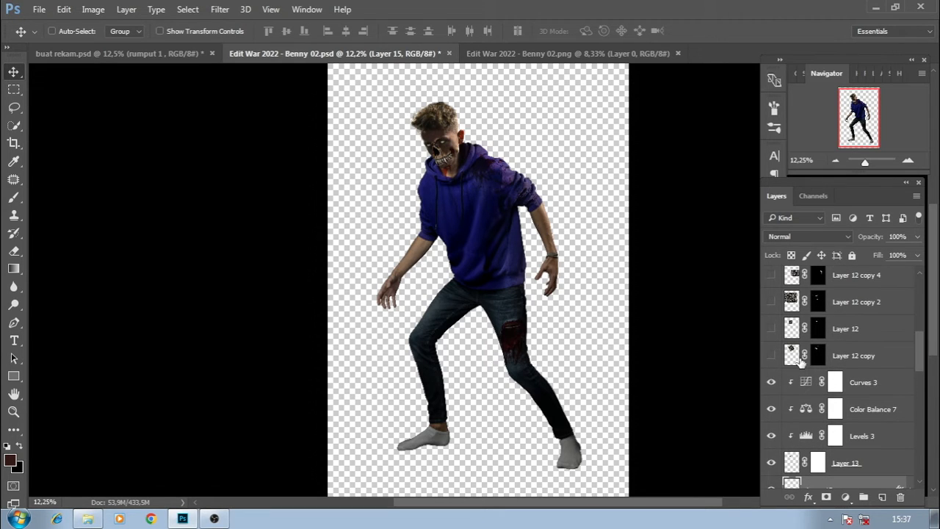
click(770, 356)
click(771, 302)
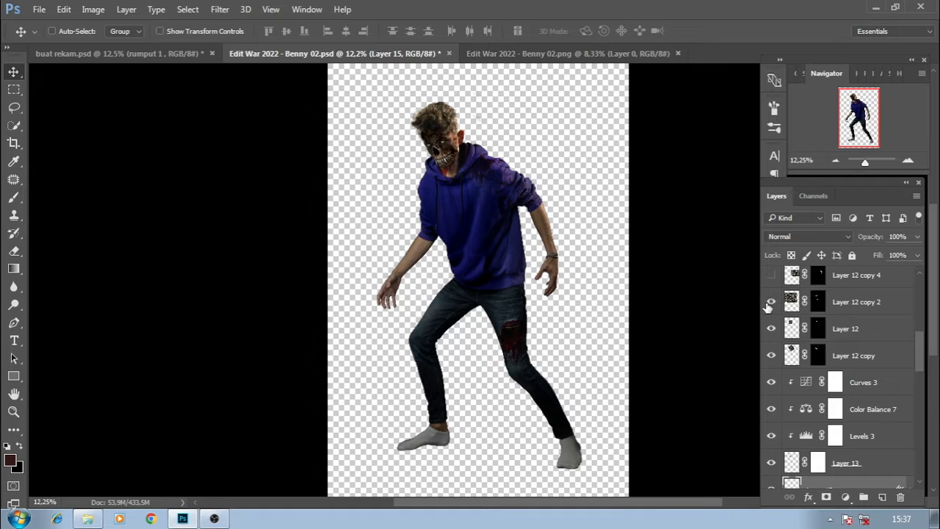
Show the remaining wound textures from Layer 12 copy 4 up to Layer 14 copy 4, plus Layers 17 and 16
scroll(919, 351, up, 3)
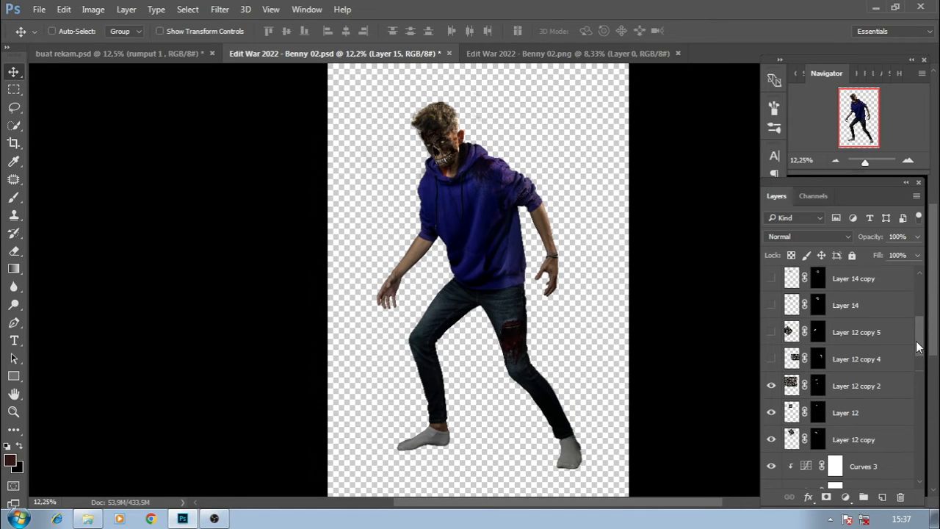
drag(918, 347, 920, 304)
click(770, 381)
click(770, 356)
click(770, 373)
click(770, 346)
click(770, 346)
click(770, 320)
click(770, 292)
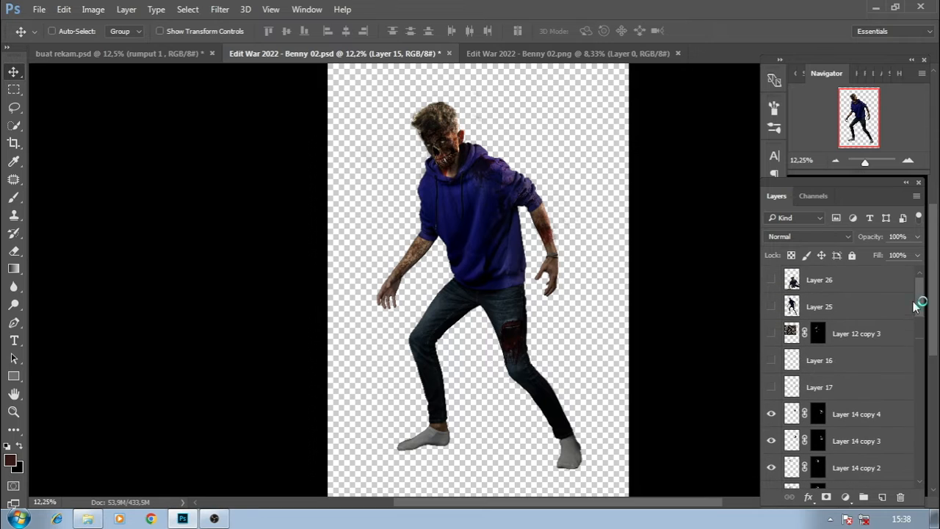
click(770, 387)
click(770, 360)
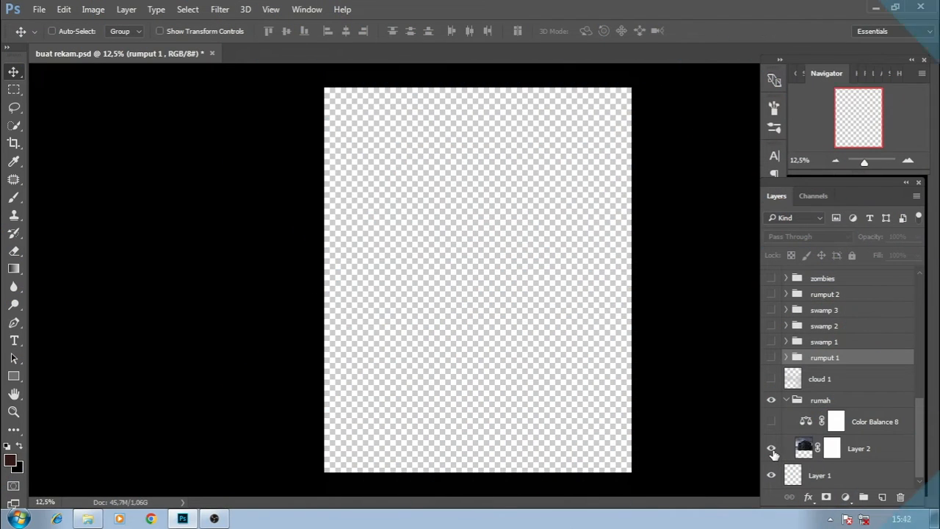
In buat rekam.psd, show Layer 2 and Color Balance 8 in the rumah group, and show and expand the rumput 1 group
click(771, 448)
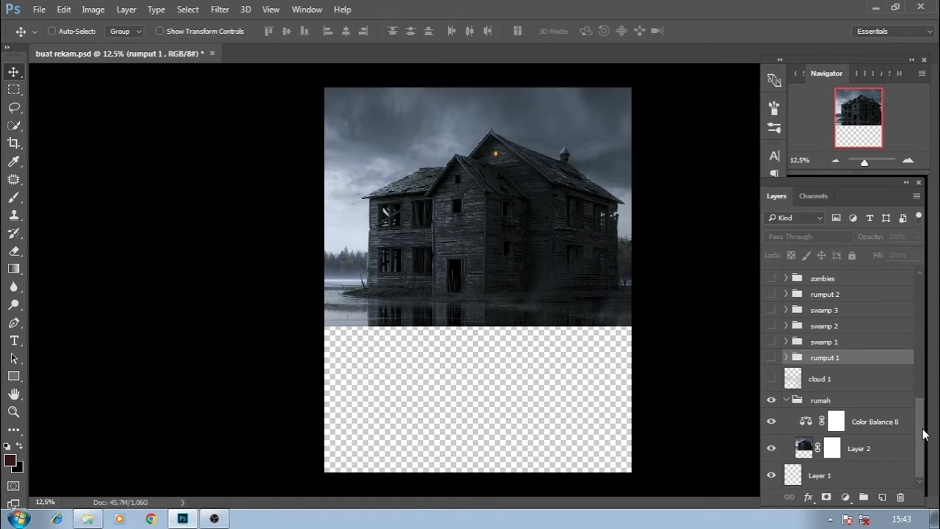
scroll(914, 426, up, 2)
click(770, 383)
click(785, 381)
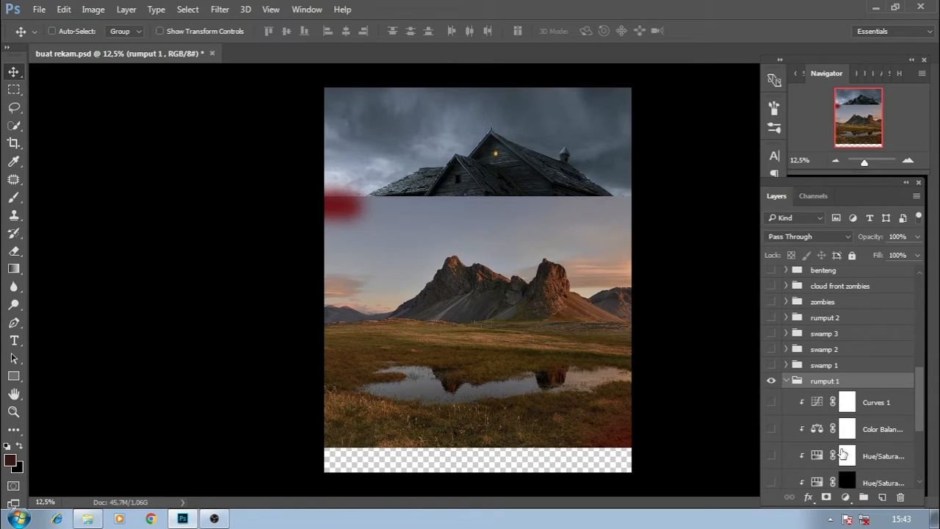
Enable the layer mask on Layer 8 copy, show all four clipped adjustments in rumput 1, and collapse the group
scroll(917, 428, down, 3)
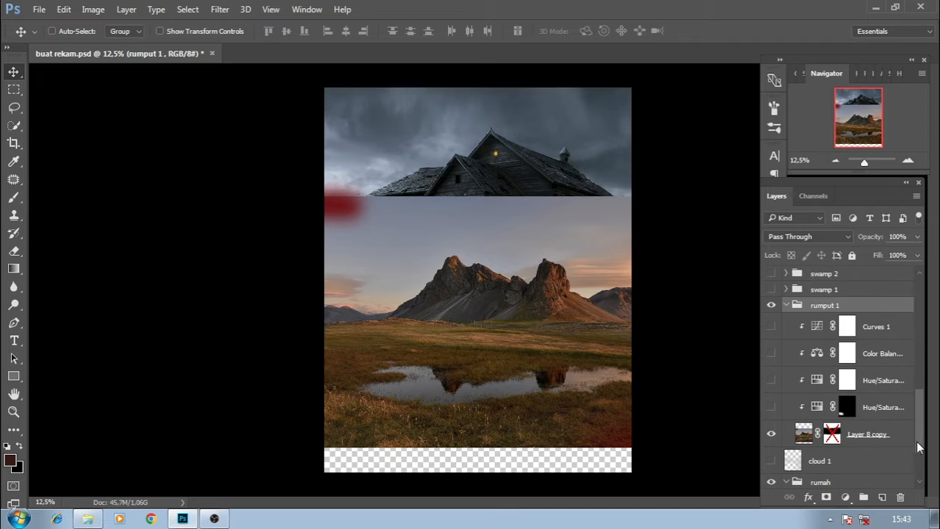
click(874, 434)
right_click(874, 434)
click(723, 216)
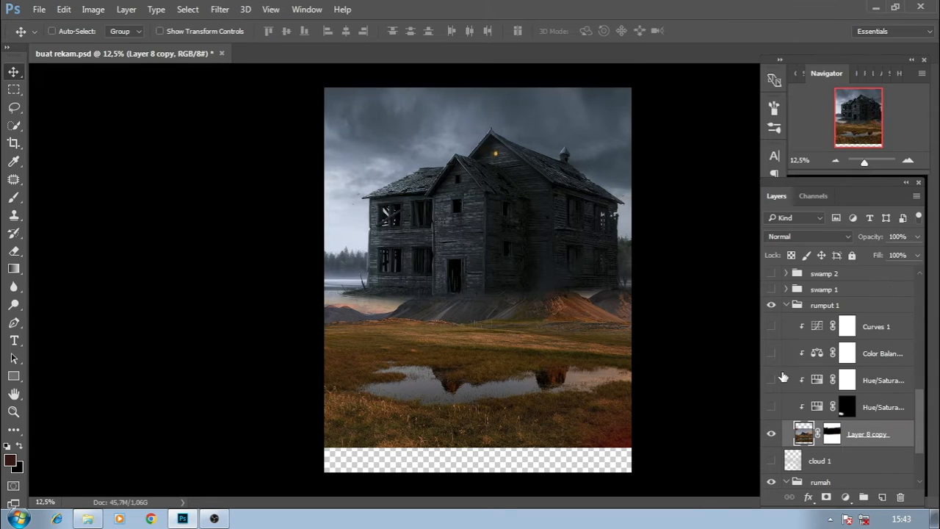
click(771, 406)
drag(770, 381, 771, 329)
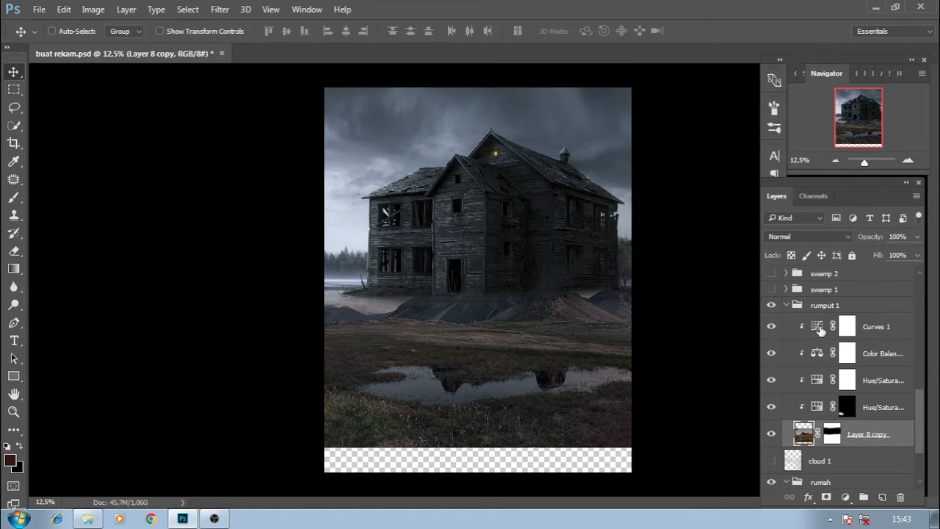
click(786, 305)
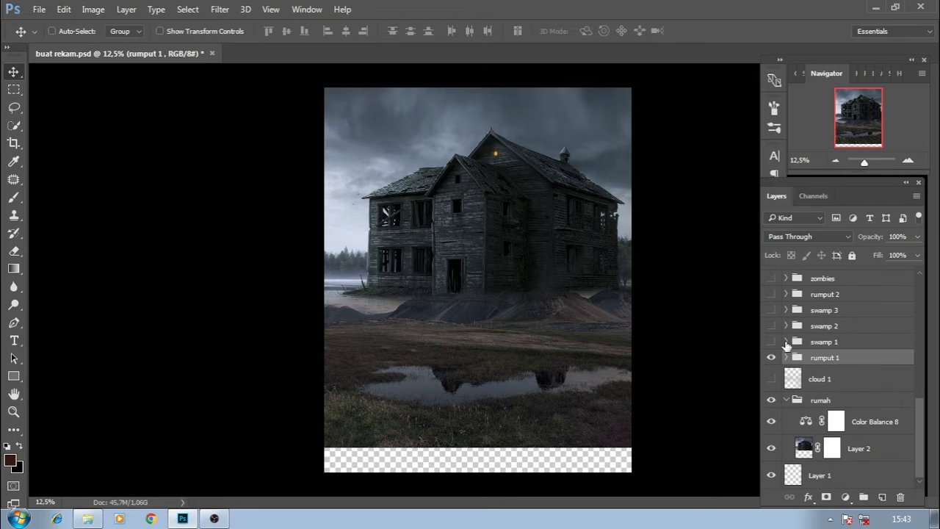
Show the swamp 1 group with Layer 4's mask enabled and its Color Balance and Curves 2 adjustments visible
click(786, 342)
right_click(859, 417)
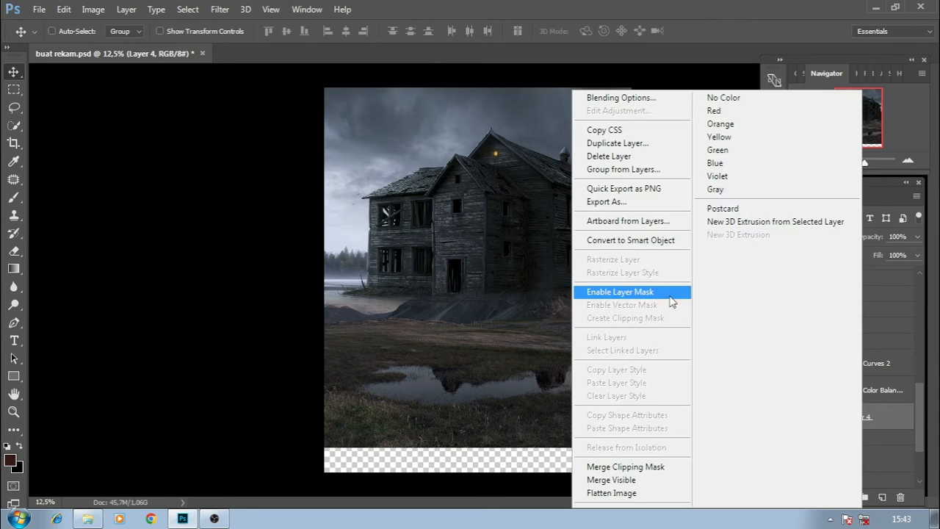
click(670, 294)
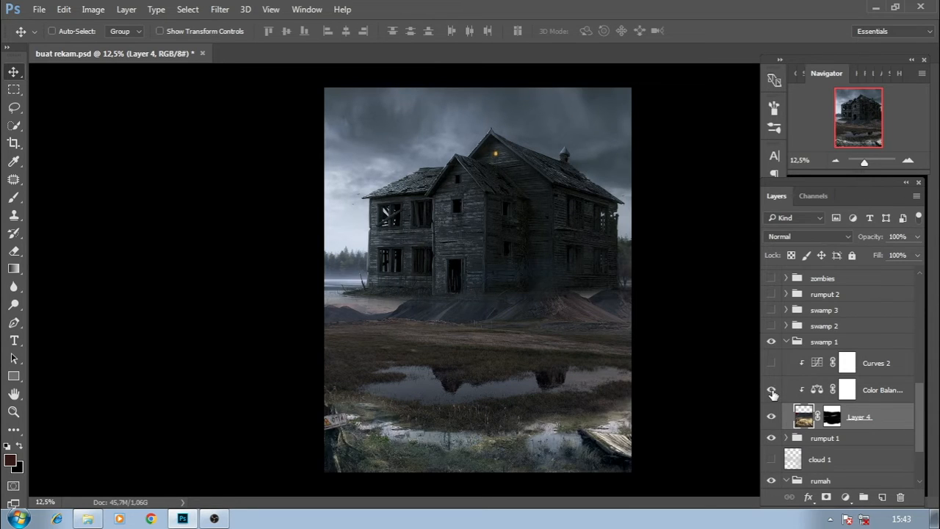
click(771, 364)
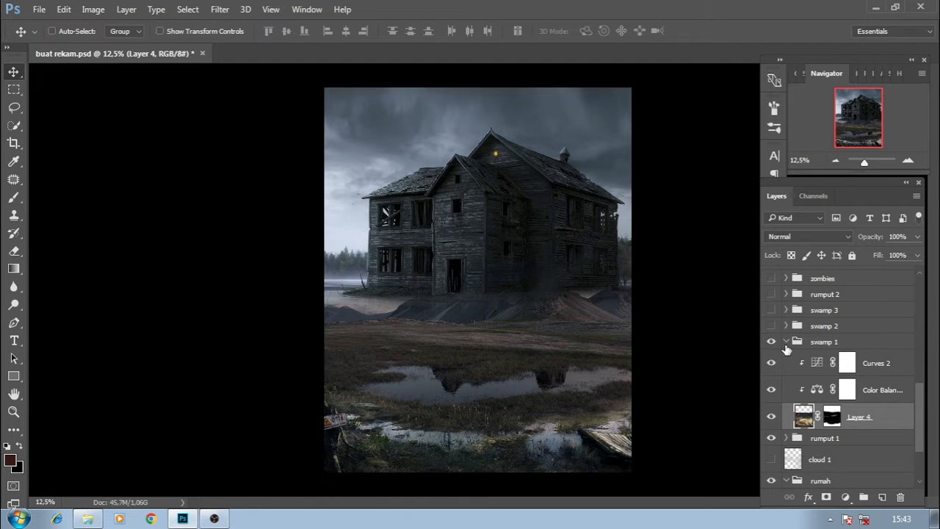
click(785, 342)
Show the swamp 2 group and enable the layer mask on Layer 4 copy
click(785, 326)
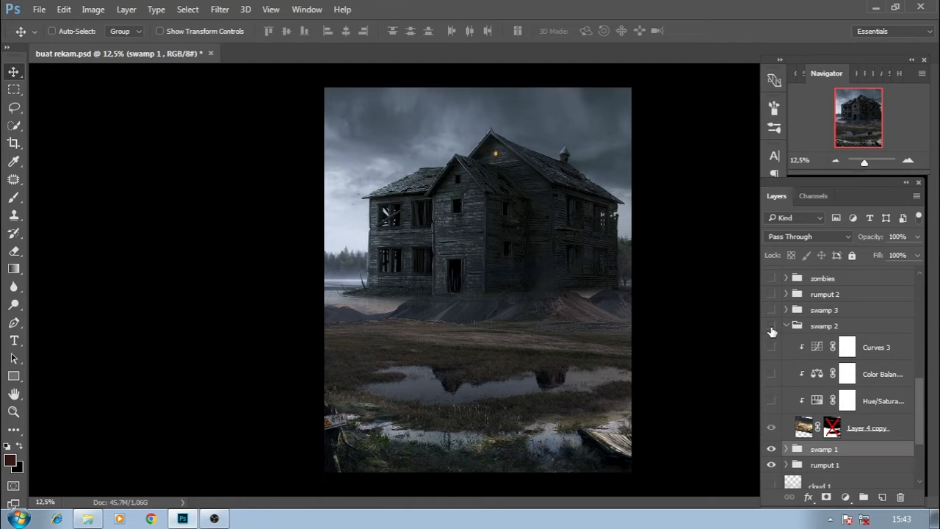
click(771, 327)
right_click(867, 425)
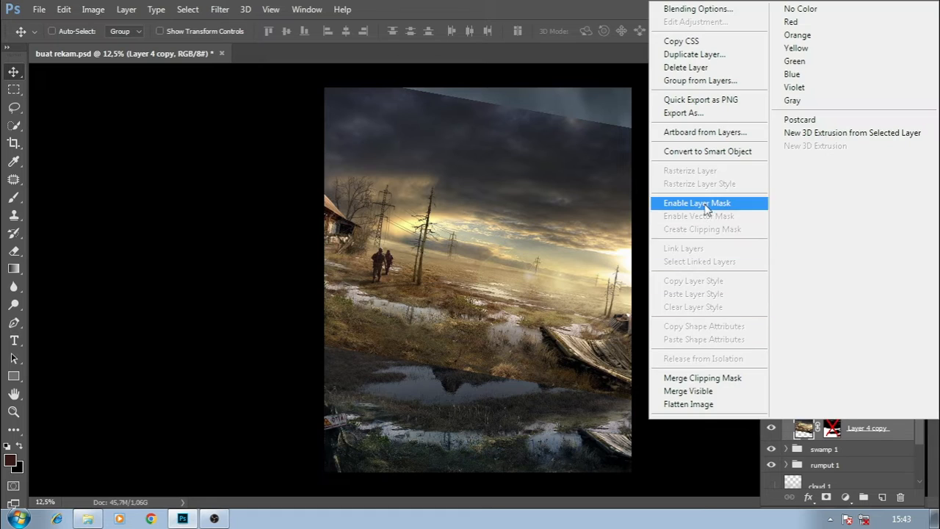
click(705, 204)
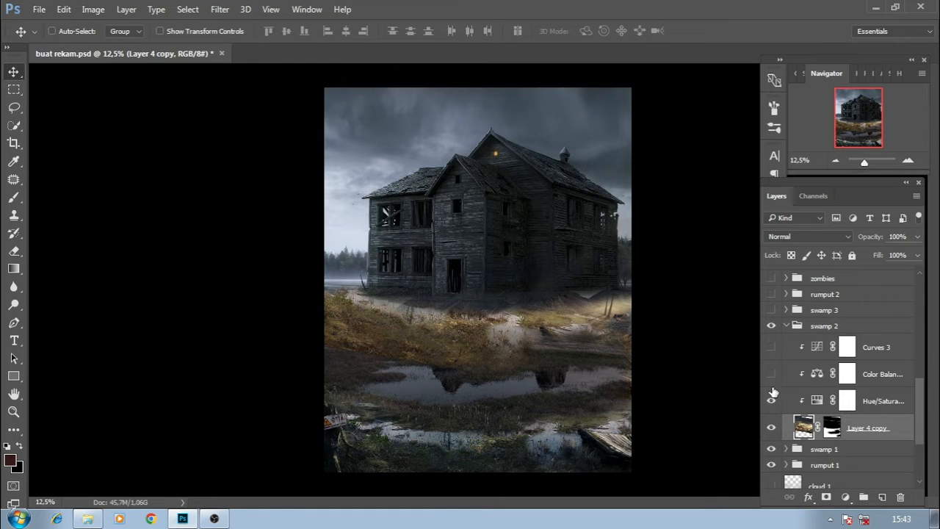
Show the remaining Curves 3 and Color Balance adjustments in swamp 2 and collapse the group
click(771, 347)
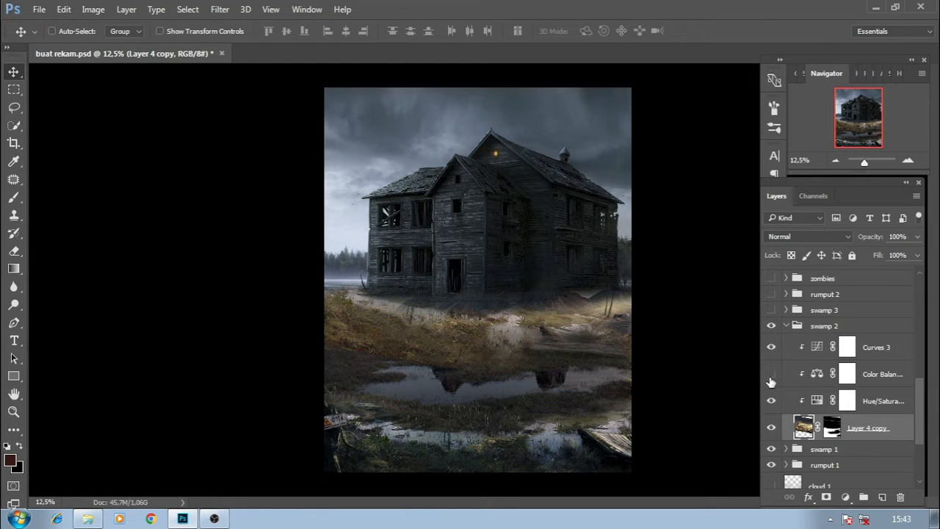
click(771, 376)
scroll(914, 413, up, 2)
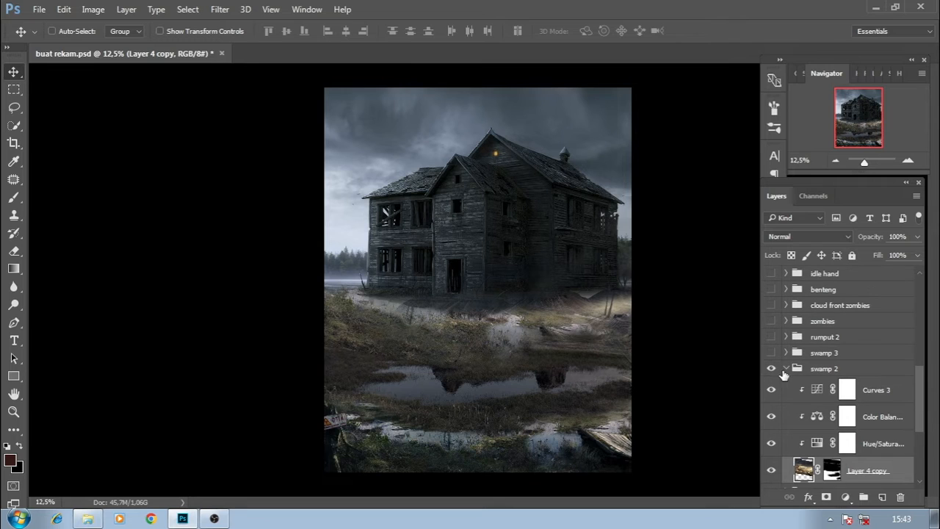
click(785, 370)
Show the swamp 3 group with Layer 4 copy 2's mask enabled and its Color Balance and Hue/Saturation adjustments visible
click(771, 353)
click(785, 352)
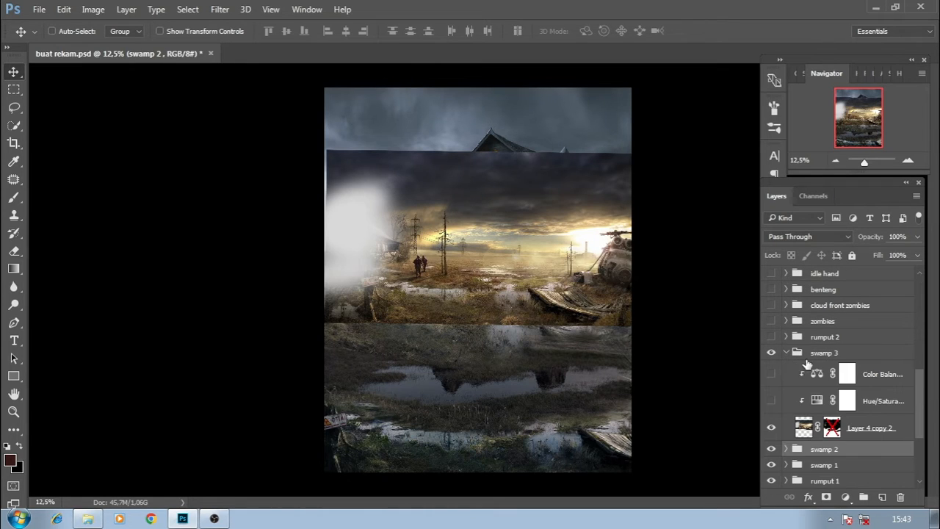
click(880, 428)
right_click(879, 428)
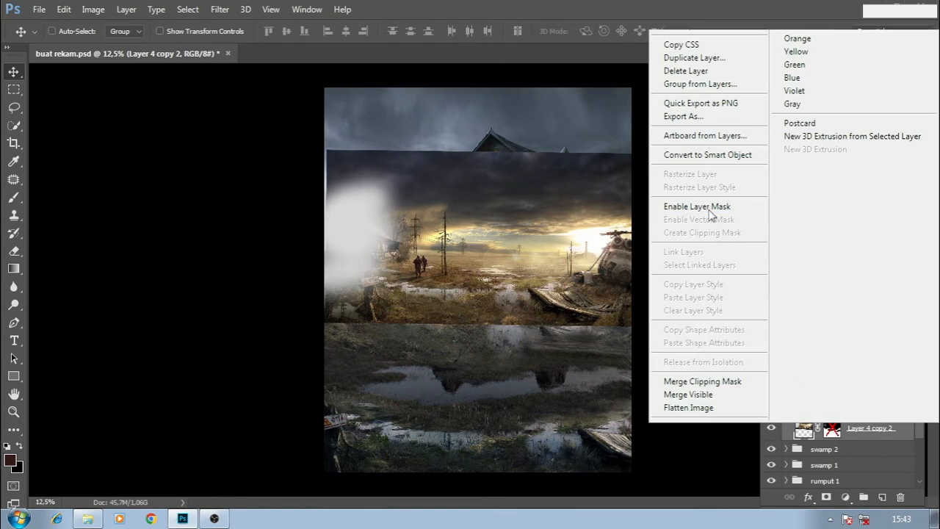
click(697, 208)
click(771, 373)
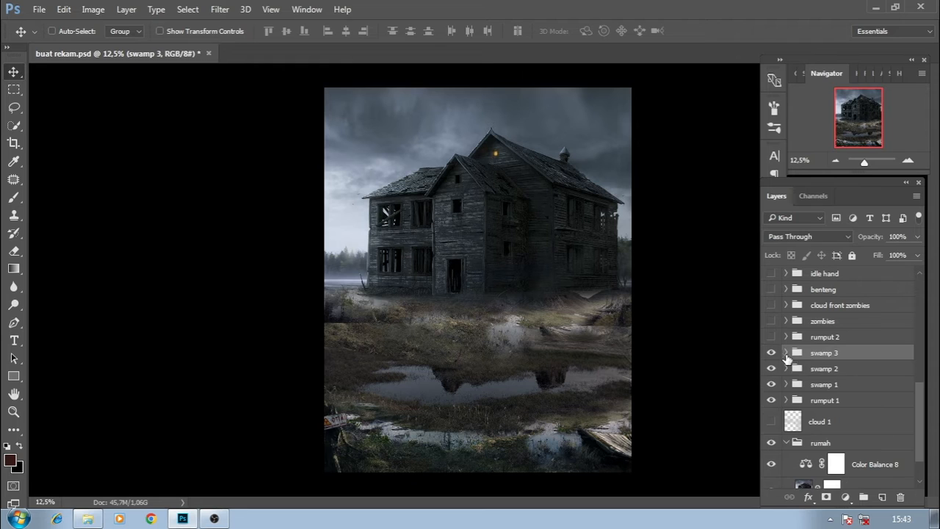
click(786, 352)
Show the rumput 2 group and enable the layer mask on its Layer 8
click(783, 339)
click(770, 336)
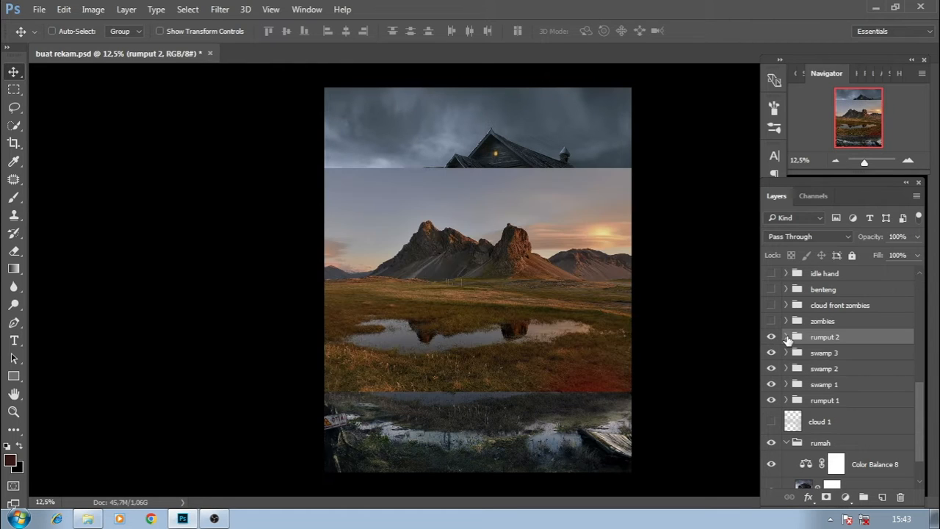
click(786, 336)
click(864, 437)
right_click(864, 439)
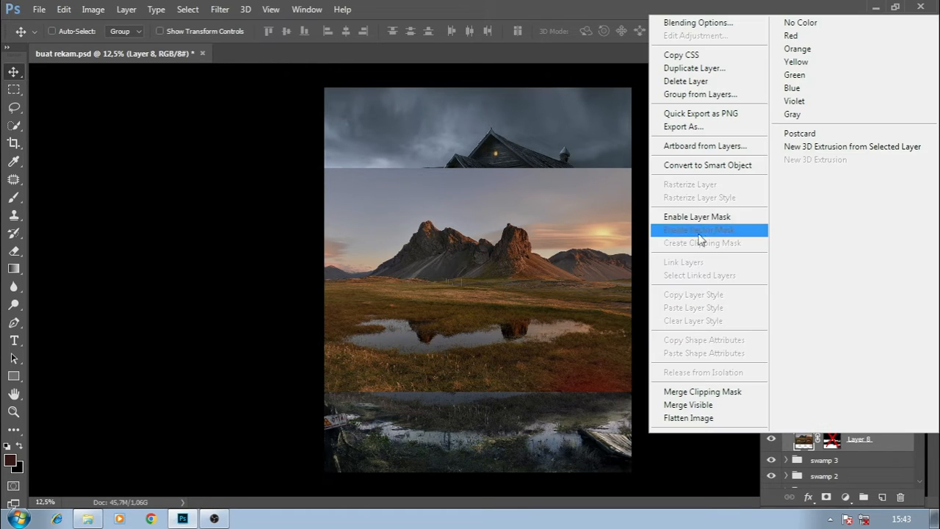
click(701, 218)
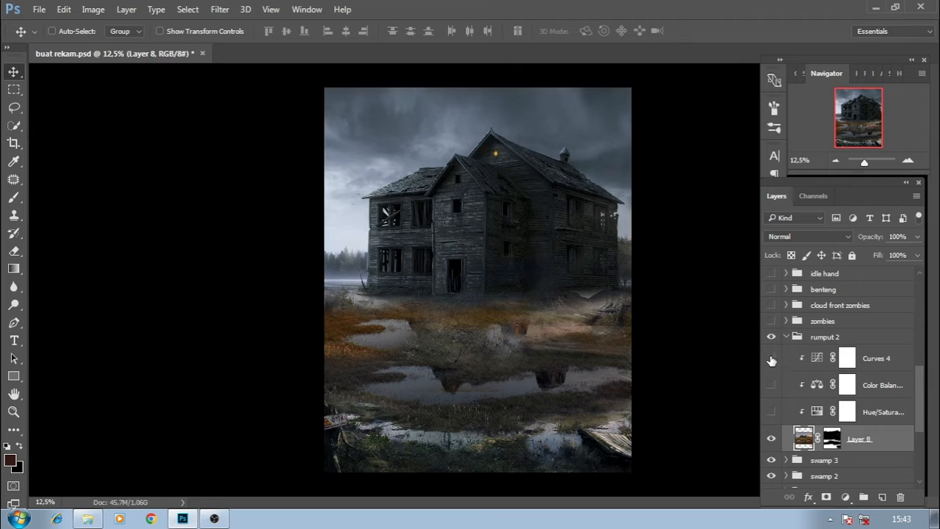
Show the Curves 4, Color Balance and Hue/Saturation adjustments in rumput 2 and collapse the group
click(772, 389)
click(772, 413)
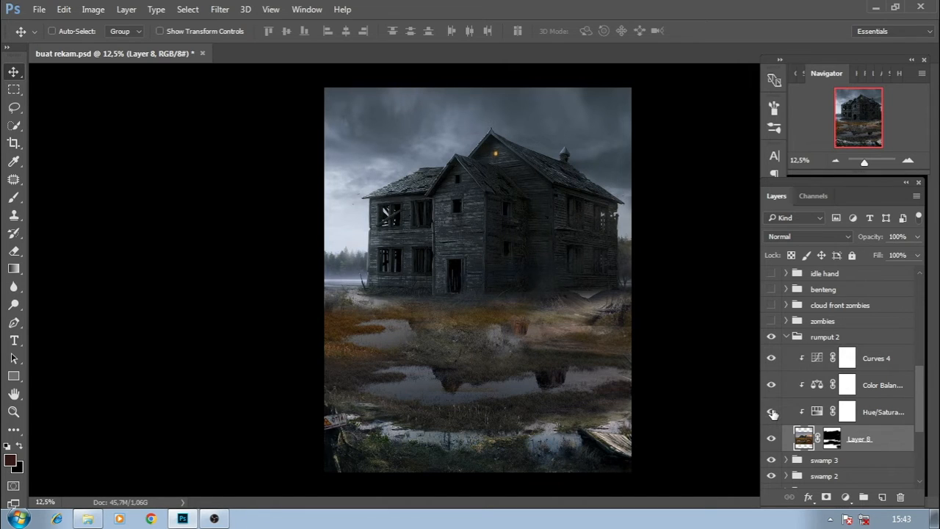
click(786, 337)
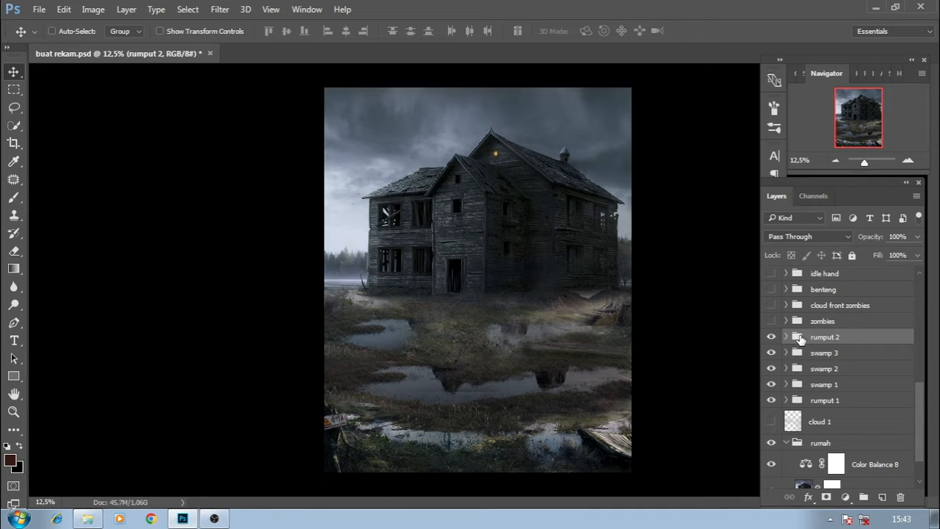
Show the benteng group with Layer 6's mask enabled and its Curves 5 and Color Balance adjustments visible
click(771, 289)
click(786, 289)
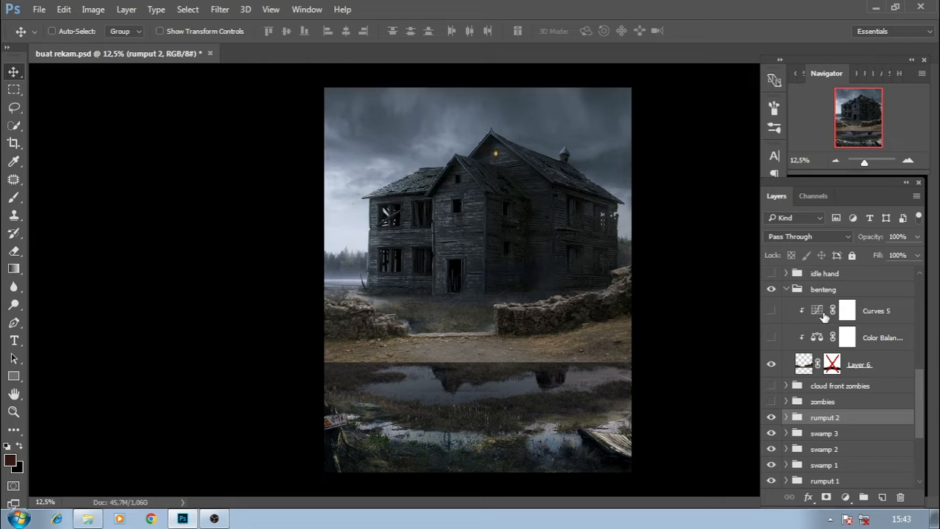
right_click(883, 366)
click(661, 290)
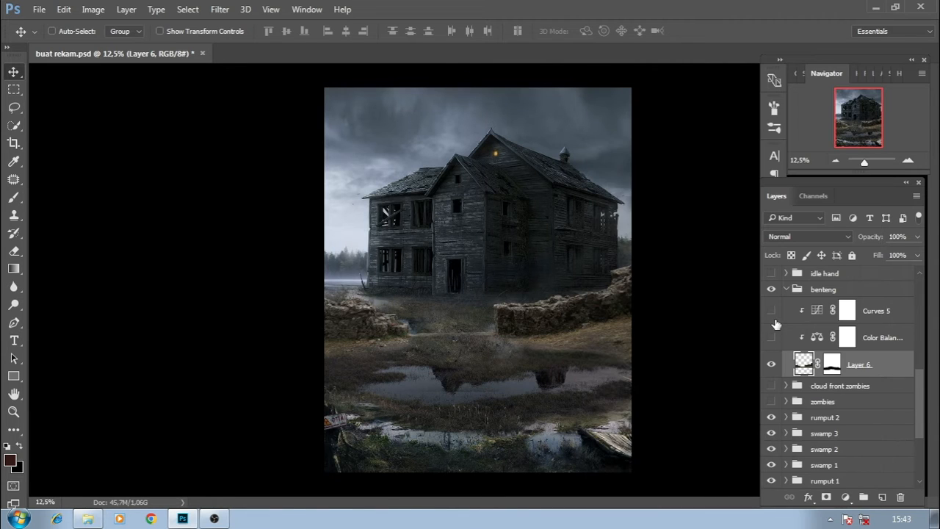
click(773, 312)
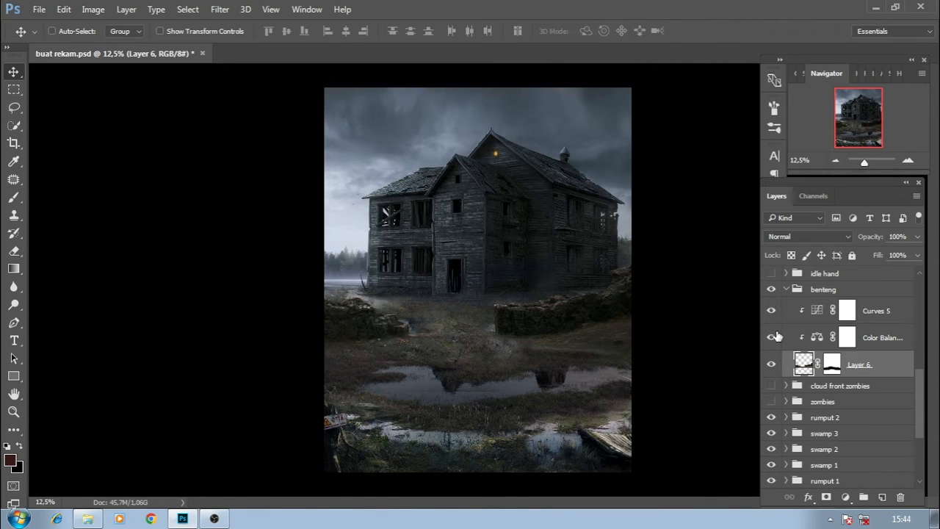
click(785, 289)
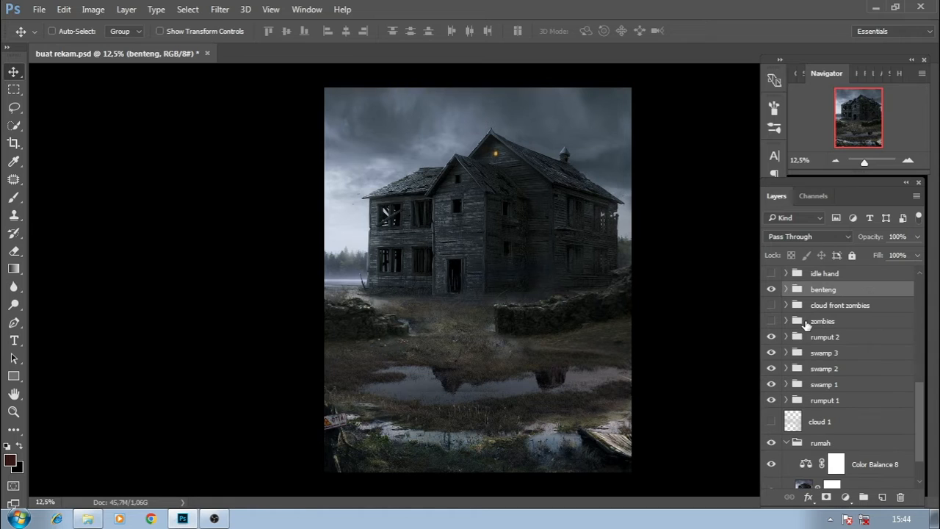
Show the awan group with Layer 4 copy 3's mask enabled and its Color Balance adjustment visible
drag(919, 398, 922, 370)
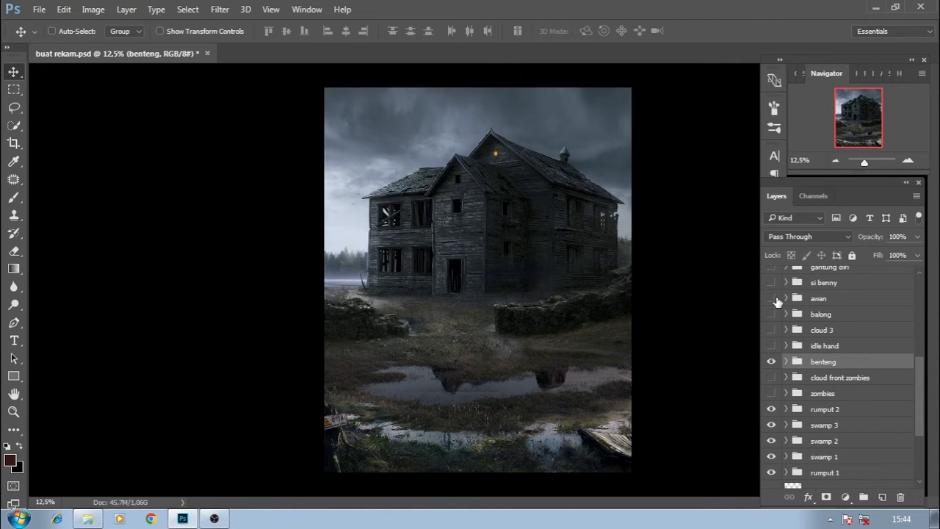
click(785, 299)
right_click(883, 348)
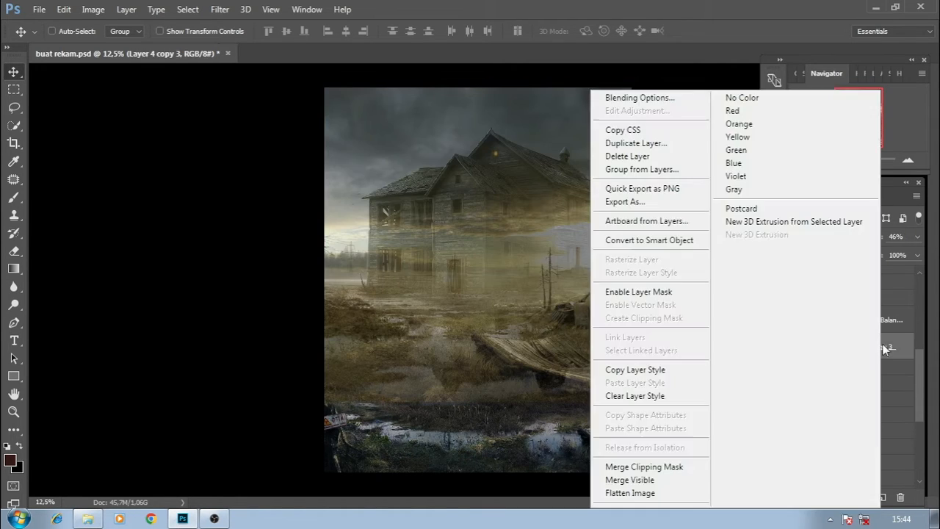
click(661, 292)
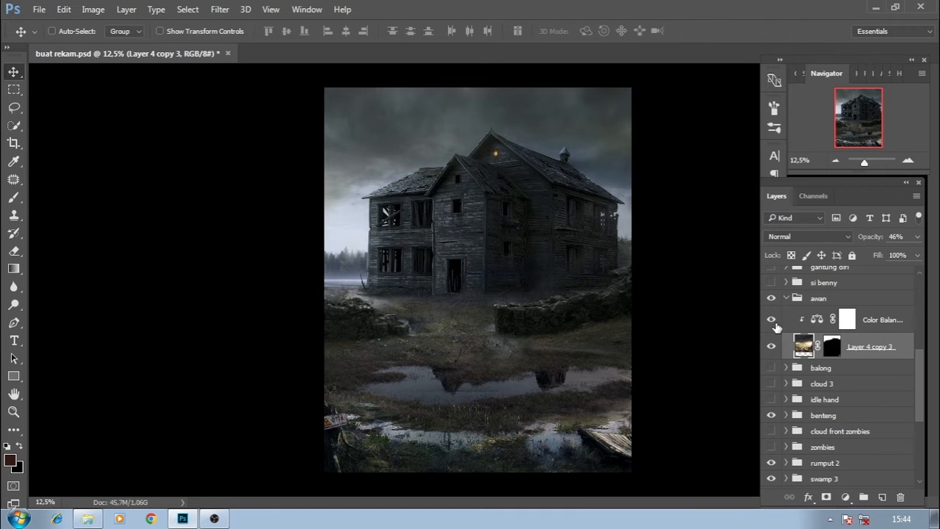
click(786, 298)
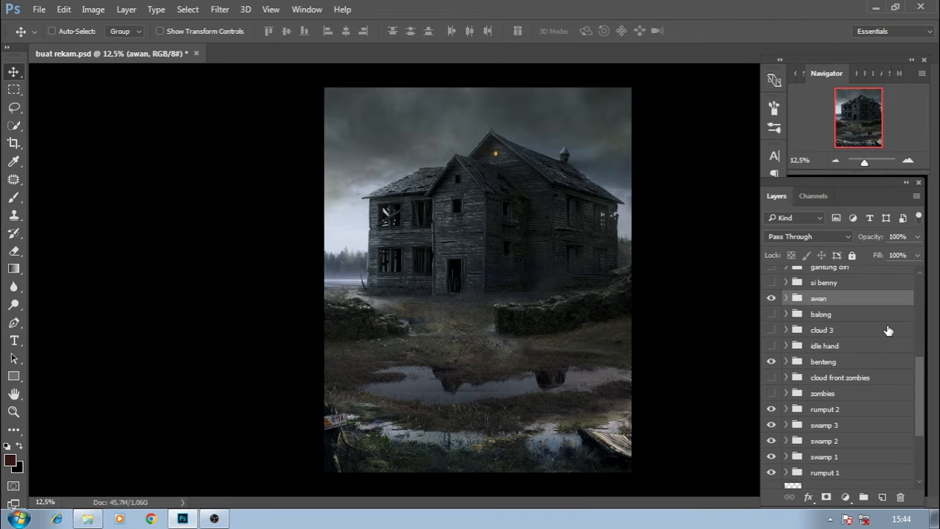
Show the gantung diri group, enable the layer mask on Layer 20, and collapse the group
drag(922, 378, 922, 364)
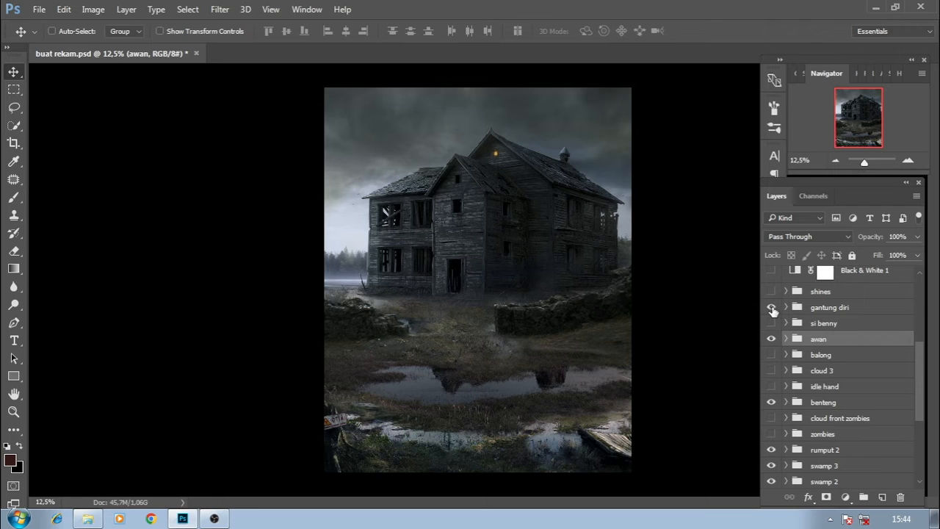
click(771, 306)
click(786, 307)
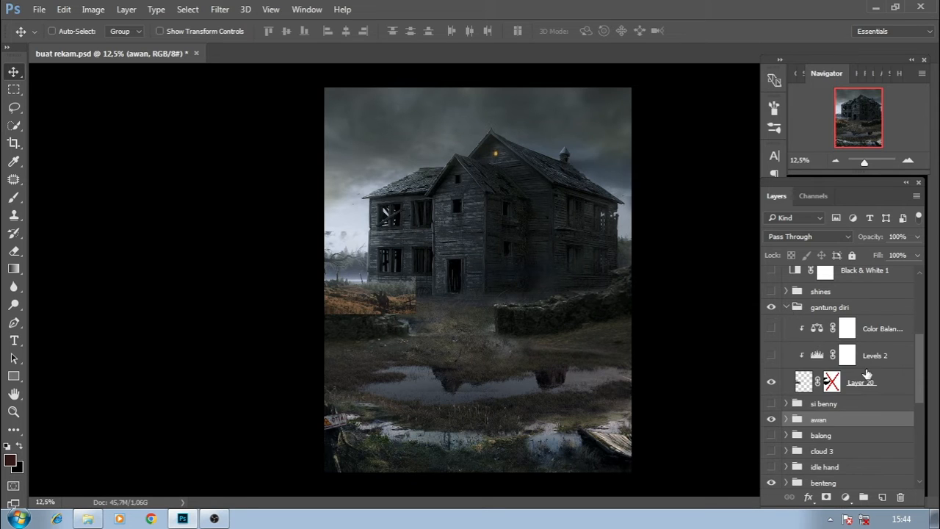
right_click(878, 383)
click(682, 294)
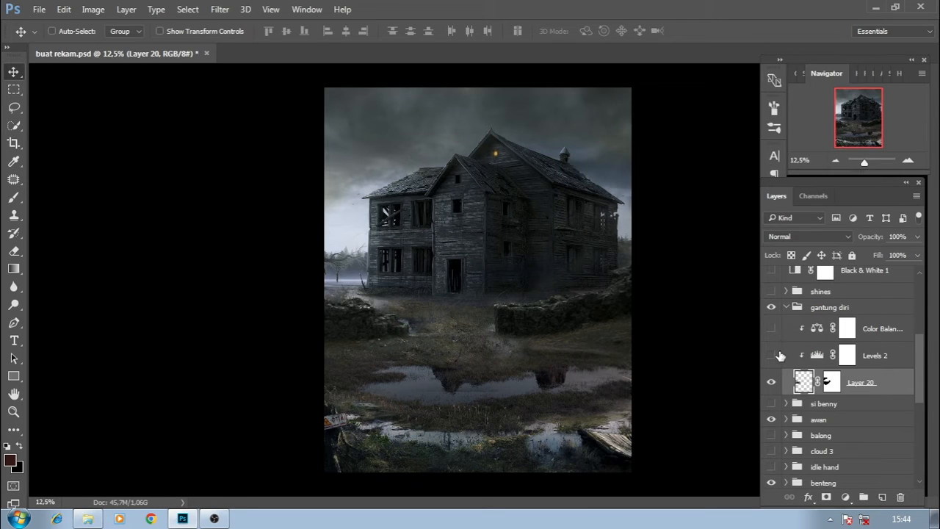
click(786, 307)
Show the si benny group's base figure on Layer 14 with the clipped Layer 40 and Layer 26
drag(922, 390, 925, 410)
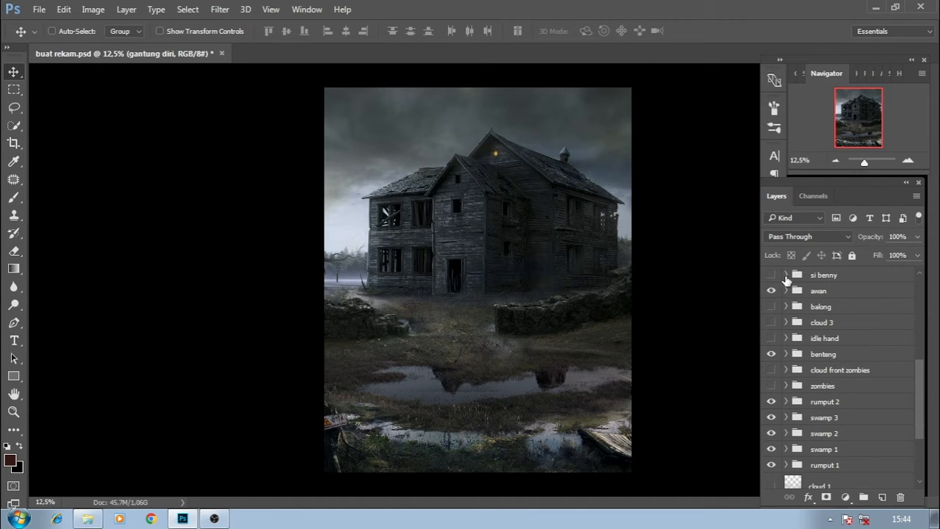
click(785, 276)
drag(923, 342, 917, 434)
click(771, 409)
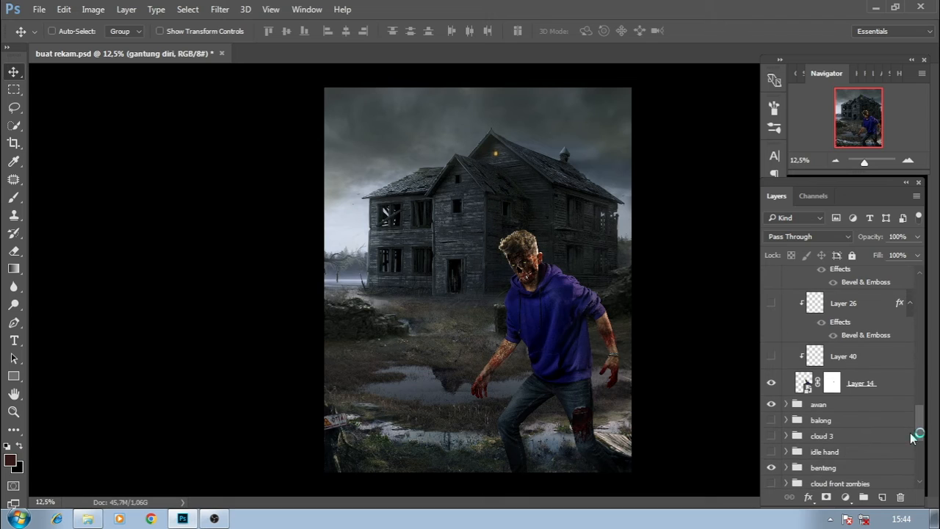
click(771, 356)
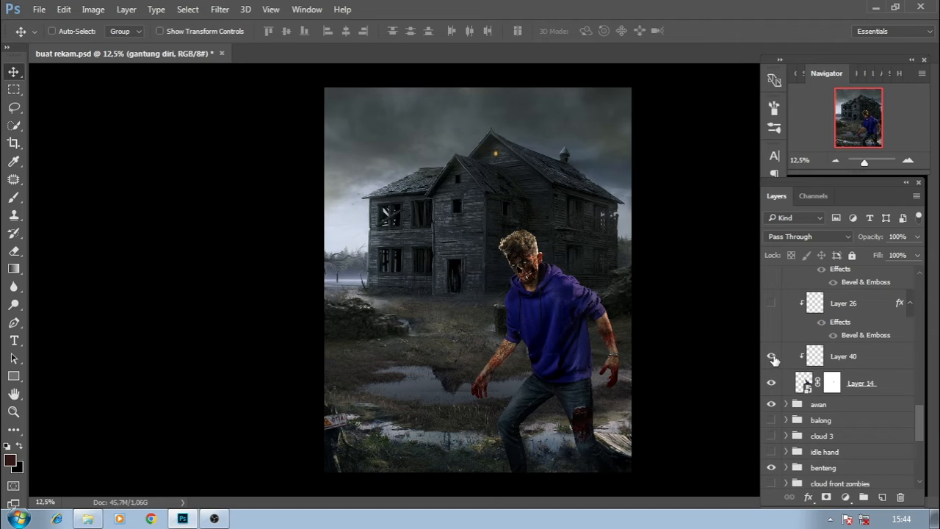
click(771, 304)
Show Layers 25 and 24 in si benny, plus the clipped adjustments from Curves 10 up to Curves 7
drag(919, 430, 920, 383)
click(771, 382)
click(771, 329)
drag(770, 390, 772, 290)
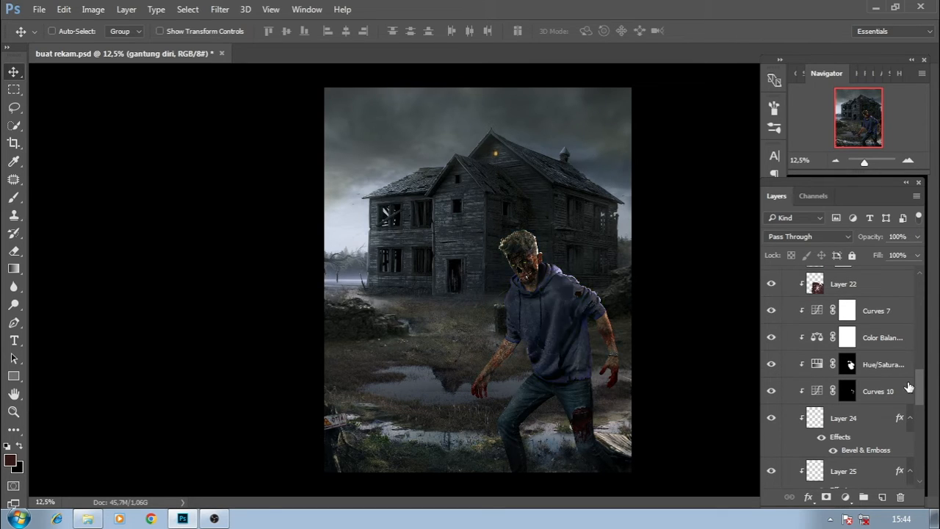
Show the figure's blood layers: Layer 39, Layer 22 copy 3, Layer 32, the masked Layer 22 copy, and Layer 23 with its copies
drag(919, 389, 919, 372)
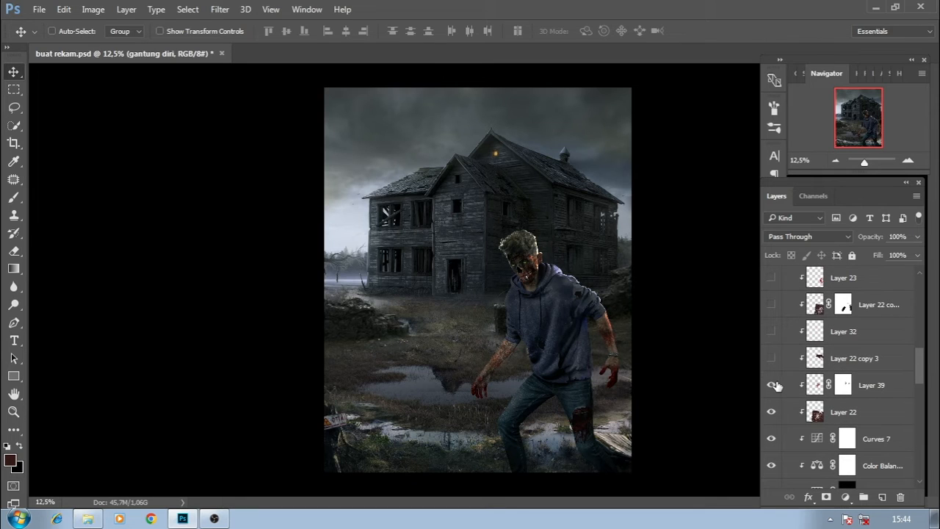
click(772, 359)
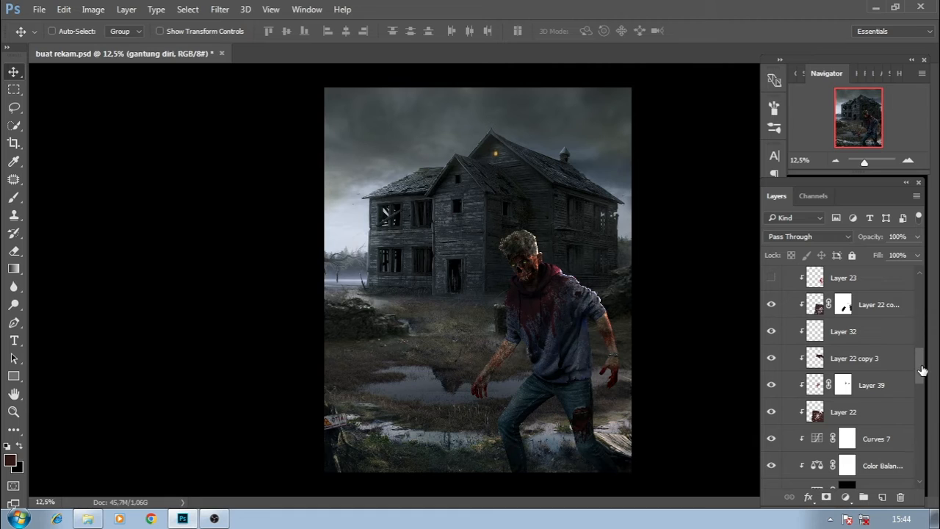
drag(922, 372, 922, 360)
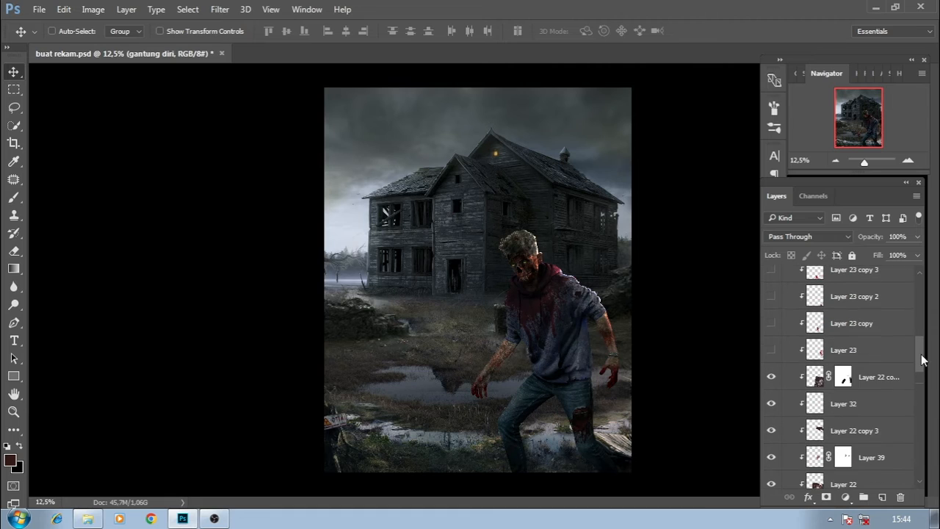
click(772, 324)
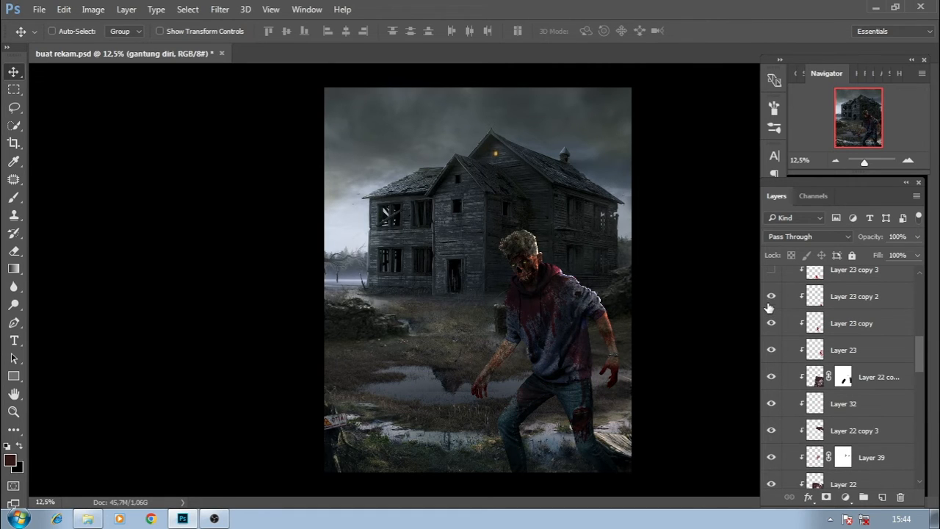
click(771, 270)
Show Layer 16, Layer 18 and Layer 19 above the figure and collapse the si benny group
drag(920, 362, 917, 329)
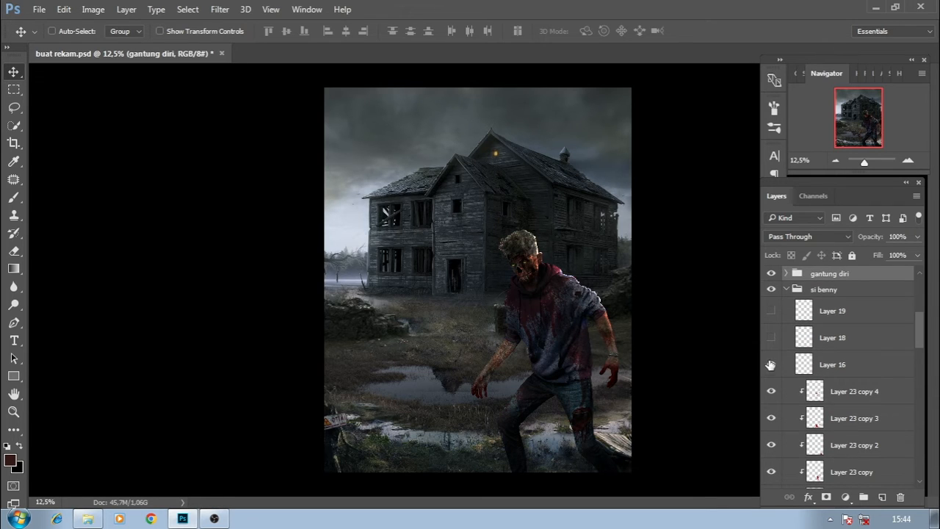
click(774, 339)
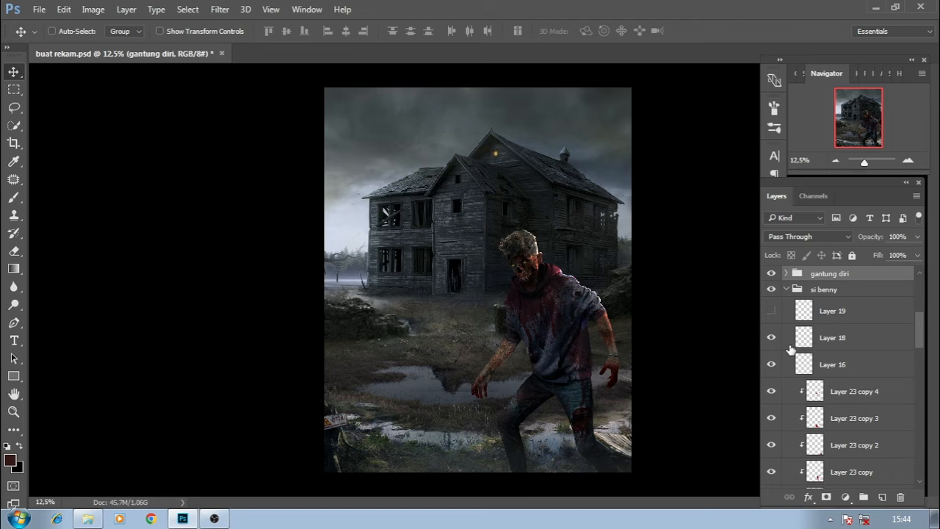
click(770, 310)
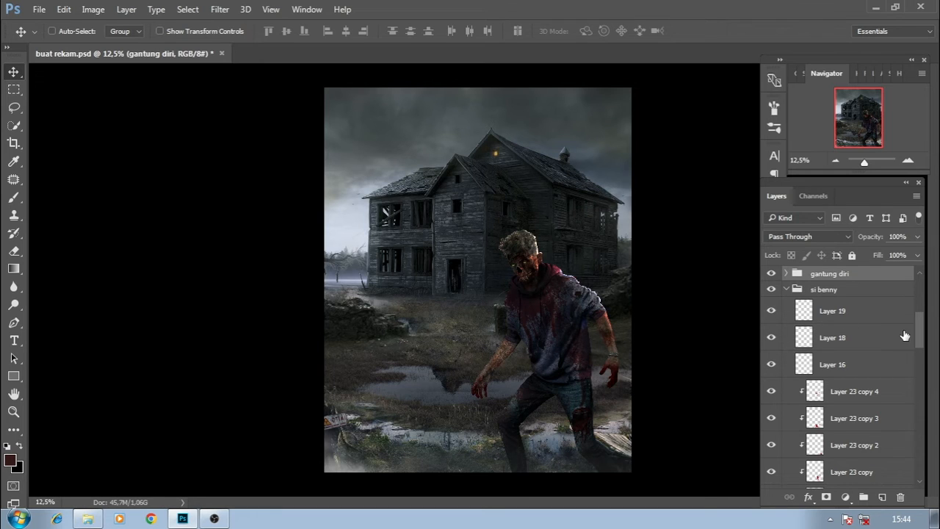
drag(922, 338, 922, 328)
click(786, 340)
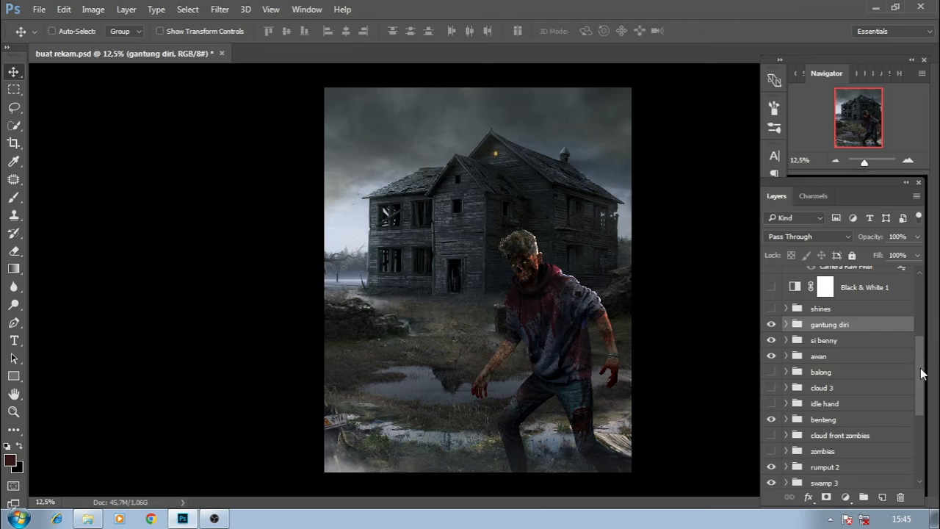
Show the zombies group with Layer 29's mask enabled and its Layer 30 and Hue/Saturation adjustment visible
drag(922, 373, 921, 390)
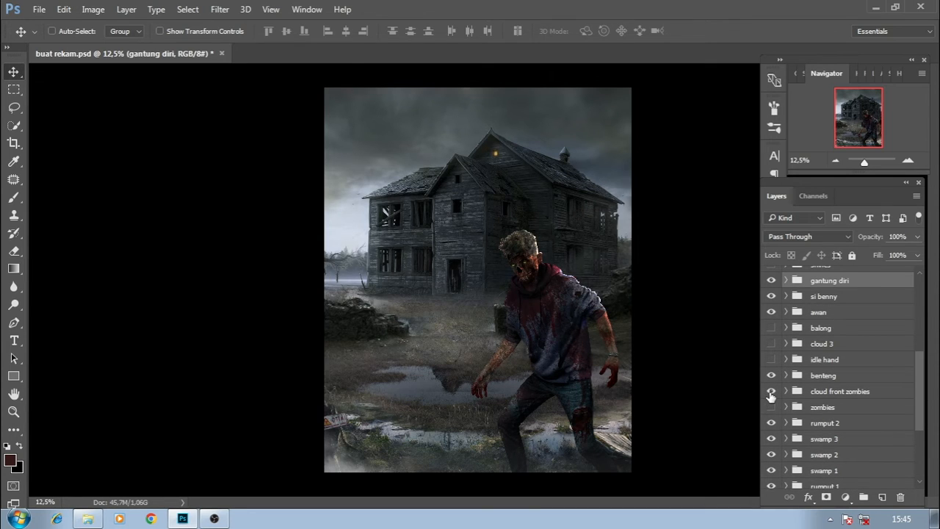
click(770, 392)
click(785, 406)
drag(918, 395, 920, 429)
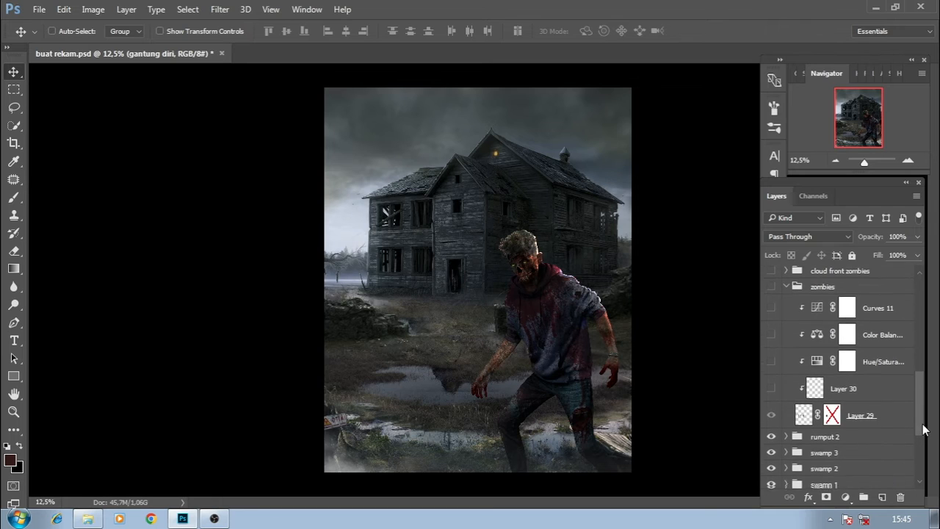
right_click(845, 415)
click(669, 296)
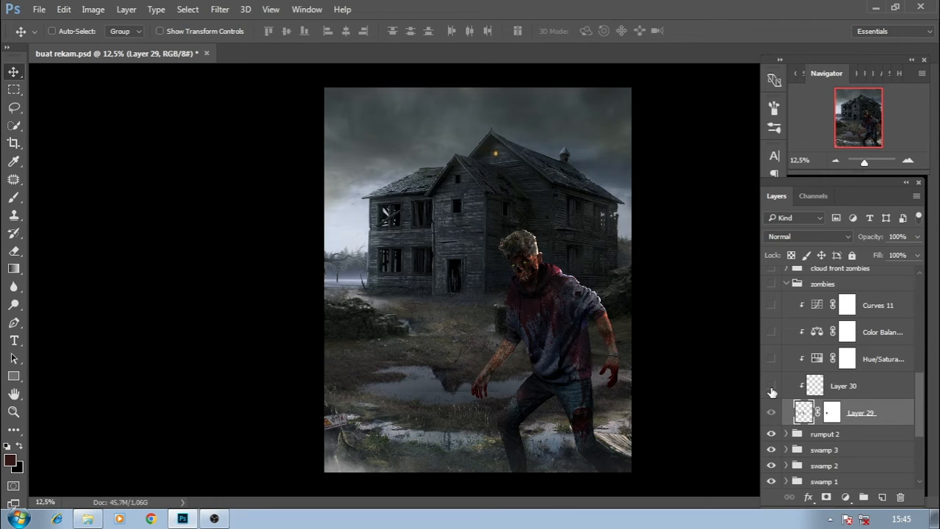
click(771, 284)
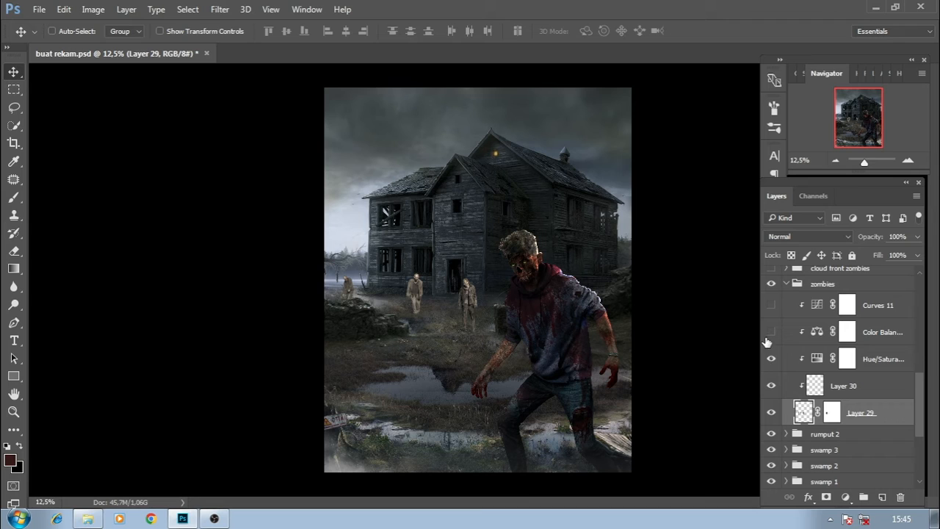
Show the Color Balance and Curves 11 adjustments in the zombies group, collapse it, and show the cloud front zombies group
click(771, 305)
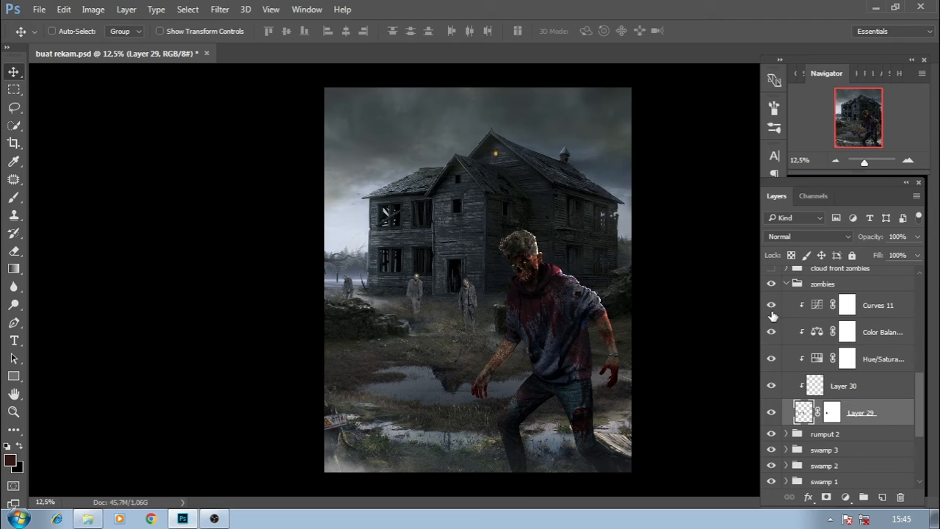
drag(920, 385, 919, 360)
click(786, 368)
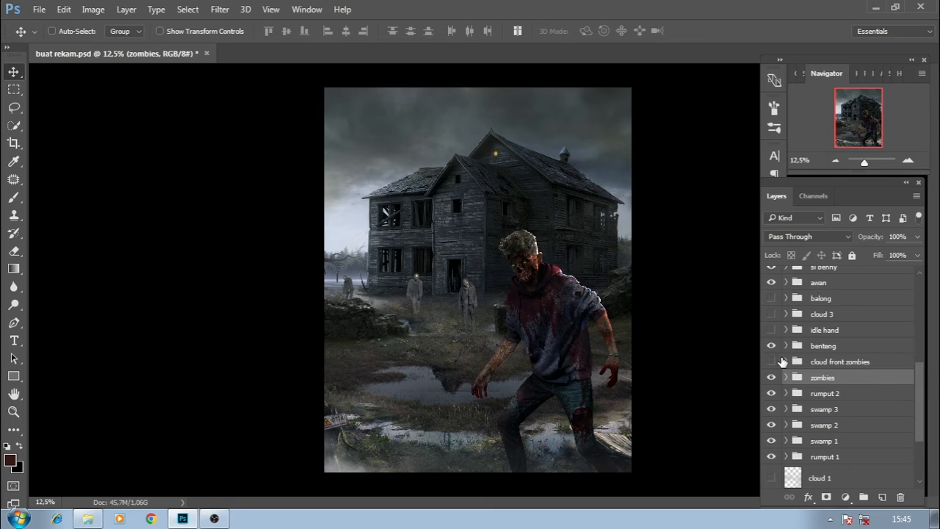
click(771, 362)
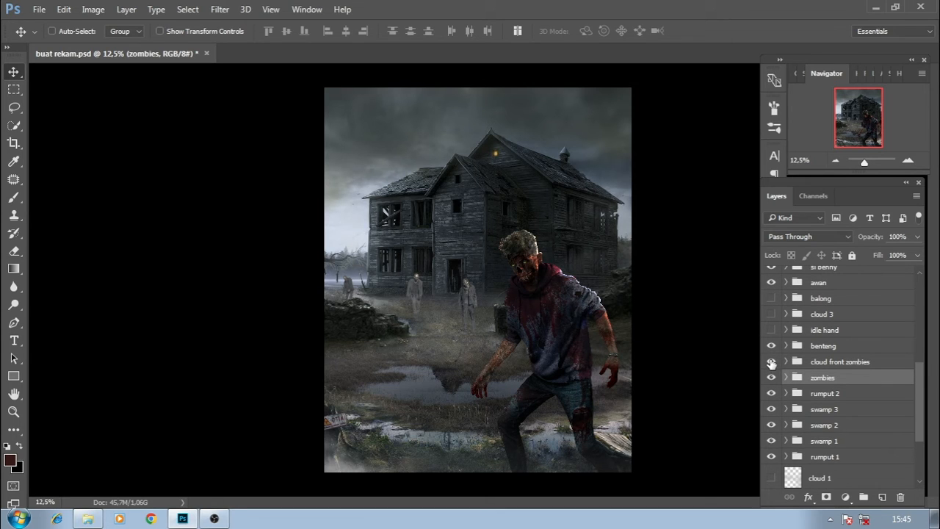
Enable Layer 7's mask in the balong group and show the group with its clipped Levels 1 and Curves 6 adjustments
click(785, 298)
click(815, 373)
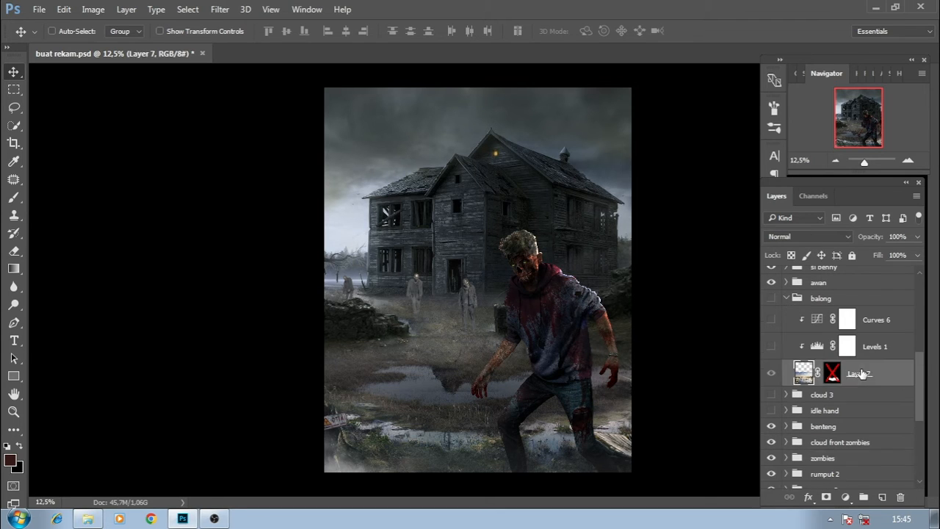
right_click(816, 373)
click(641, 294)
click(771, 297)
click(771, 347)
click(771, 319)
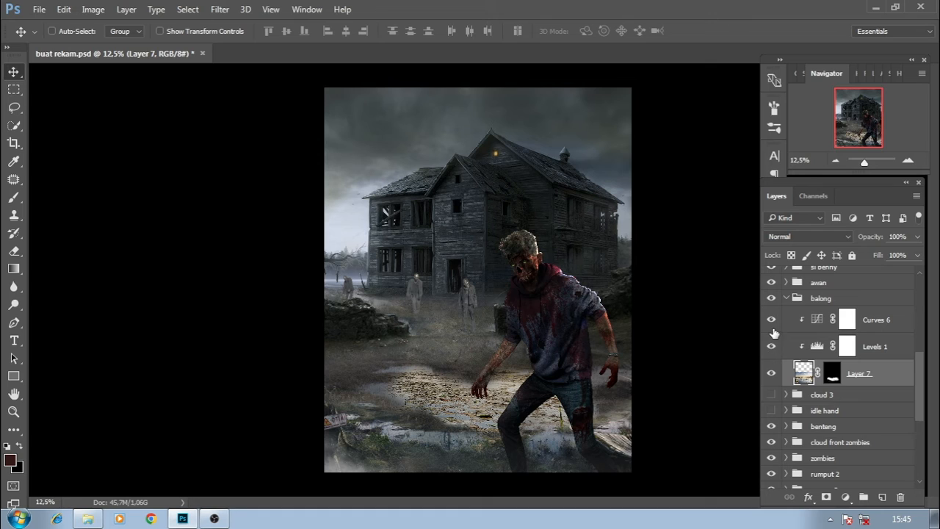
Collapse the balong group and show the idle hand, cloud 3, gantung diri and shines groups
click(786, 299)
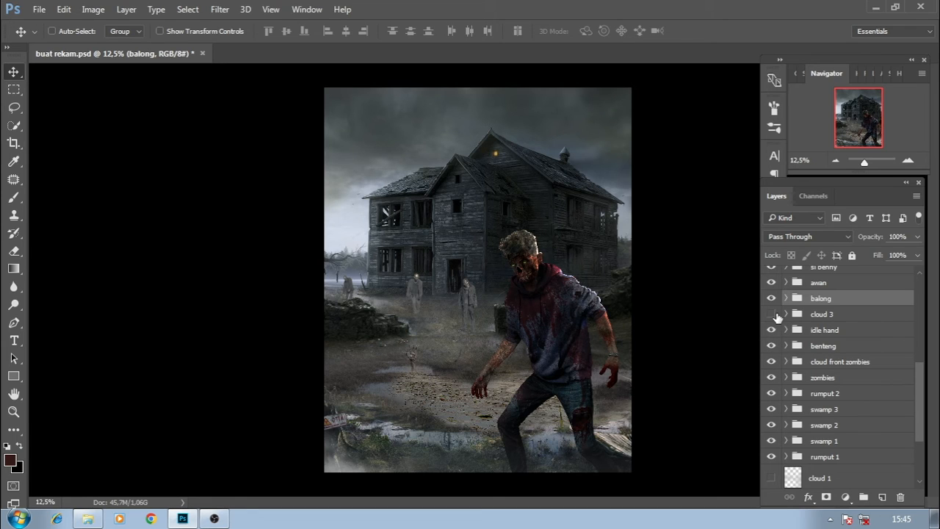
click(771, 314)
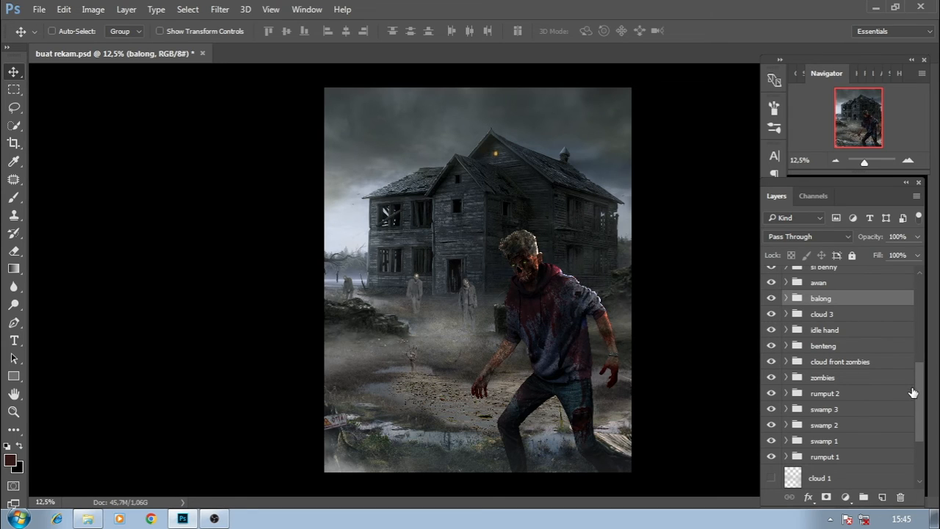
drag(922, 392, 924, 347)
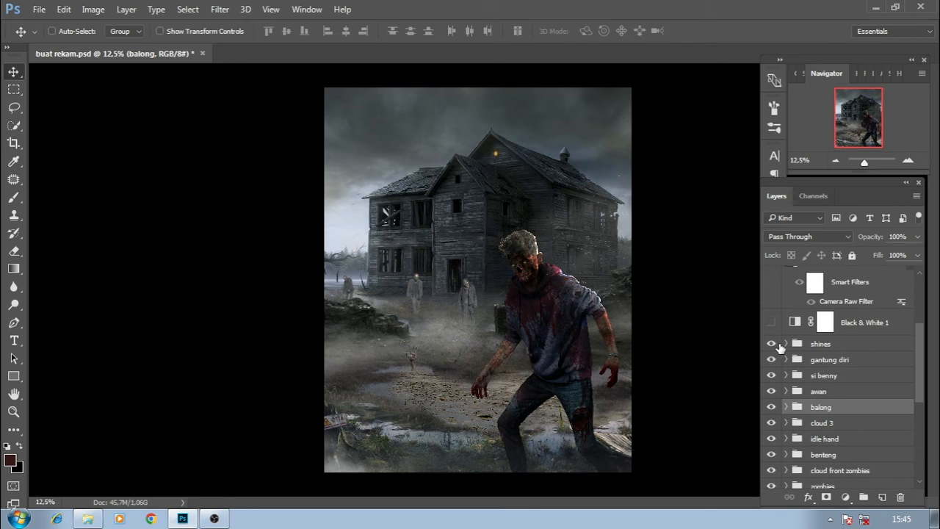
Show the top layers: Black & White 1, Layer 36, Layer 36 copy, the Camera Raw filtered Layer 27, and the HMLR text
drag(925, 364, 917, 329)
click(770, 420)
click(771, 359)
click(771, 333)
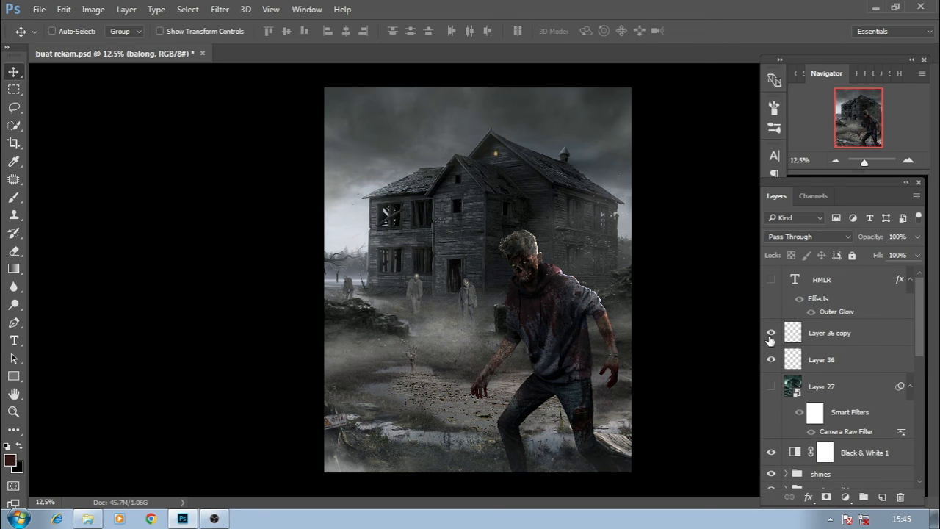
click(770, 386)
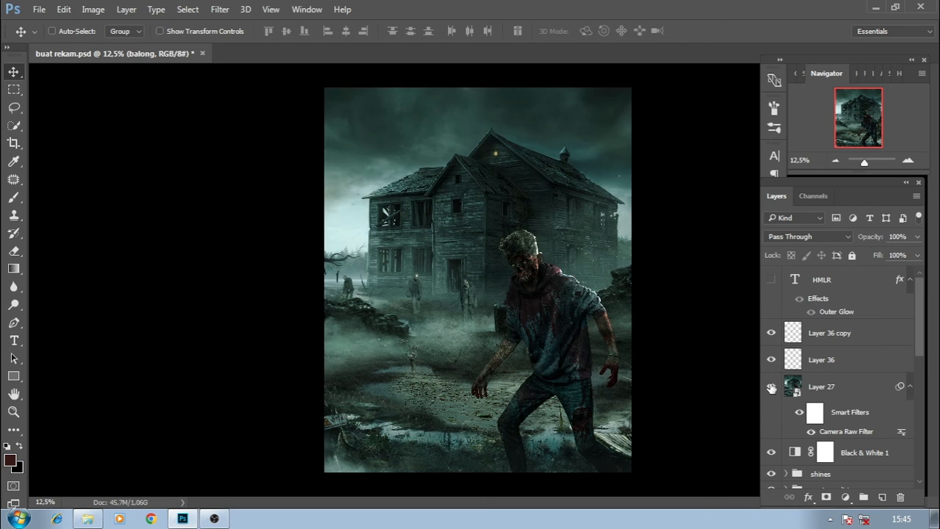
click(771, 279)
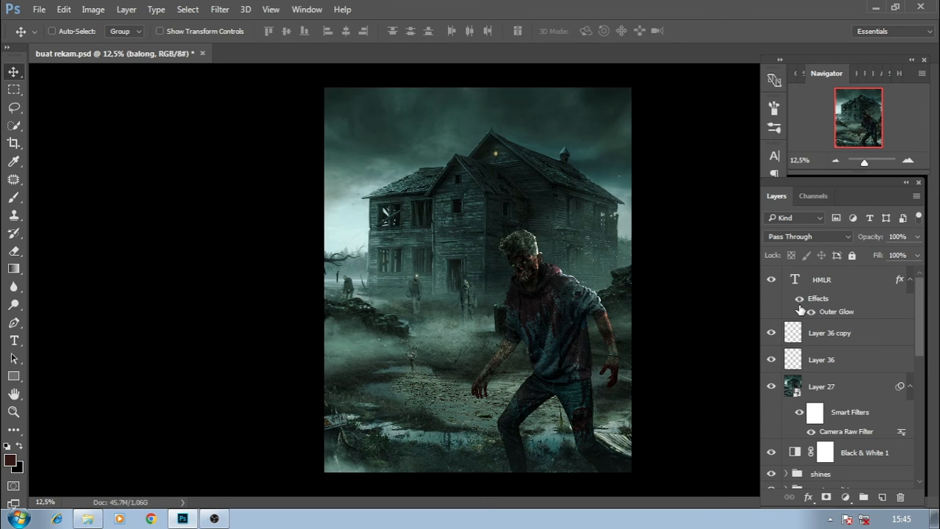